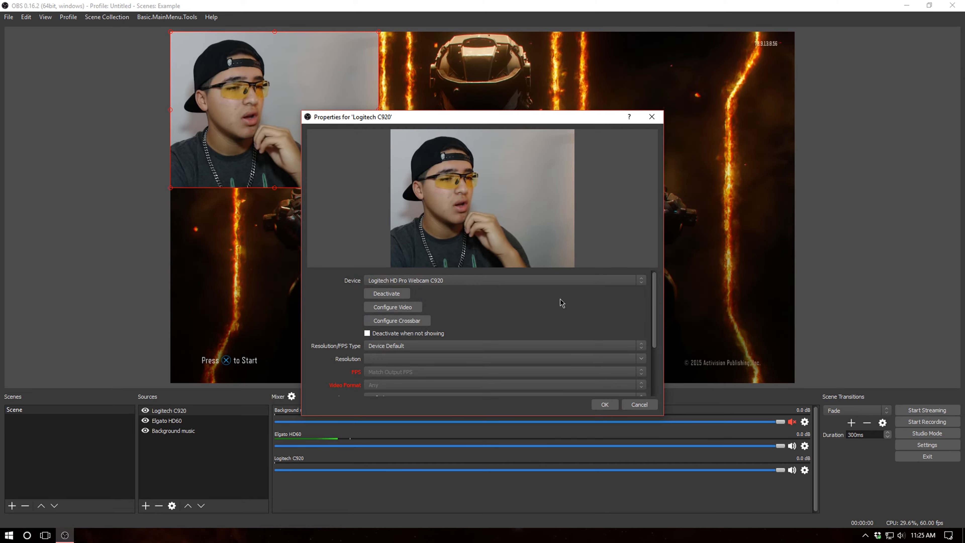
# Step: Switch the Logitech C920 webcam's Resolution/FPS Type to Custom and set its resolution to 1920x1080
pyautogui.click(416, 308)
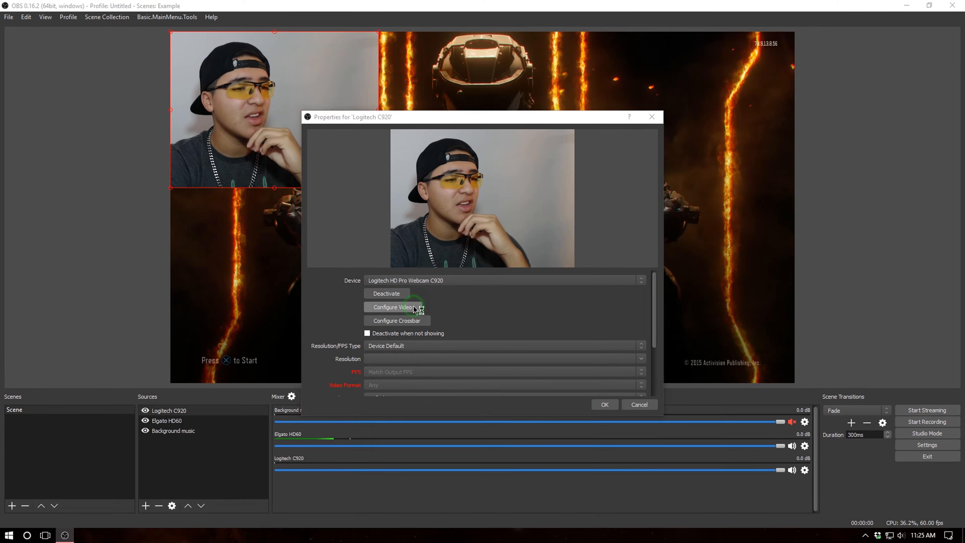
pyautogui.click(582, 401)
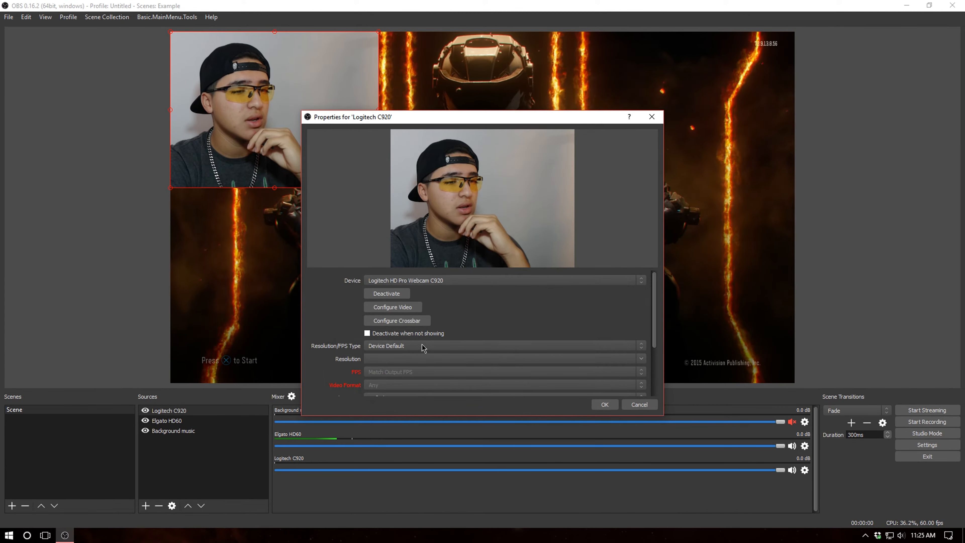
pyautogui.click(475, 345)
pyautogui.click(410, 357)
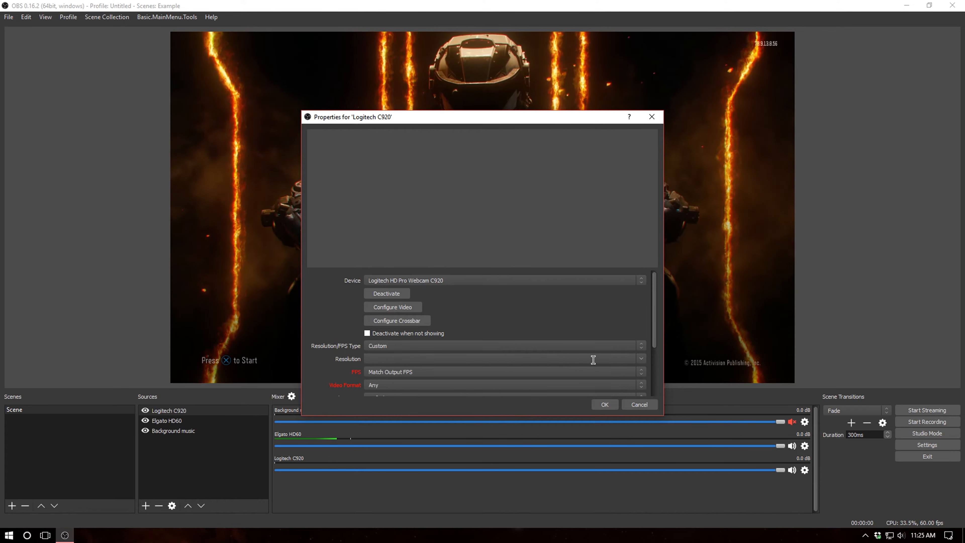
pyautogui.click(592, 359)
pyautogui.click(534, 381)
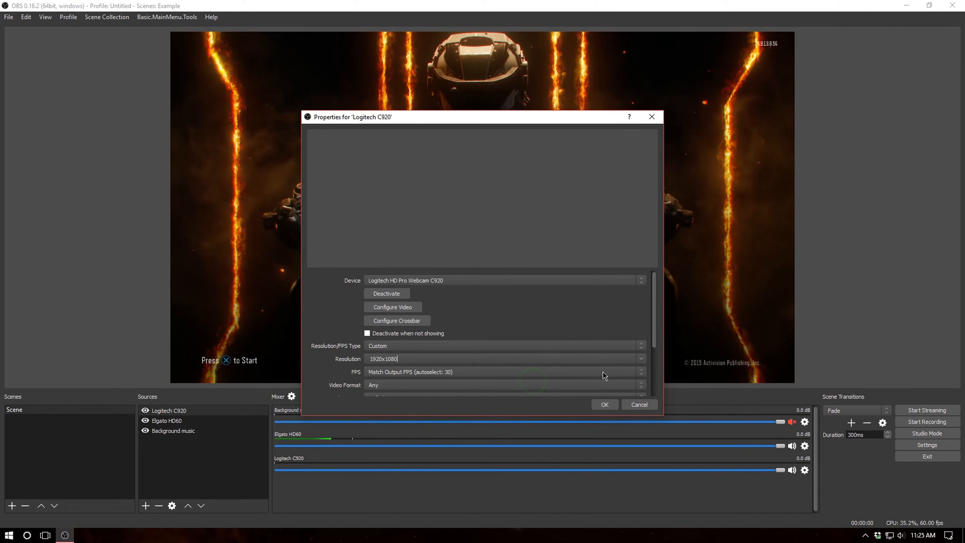
# Step: Set the webcam's FPS to 30 and keep its video format at Any
pyautogui.scroll(-2, 654, 338)
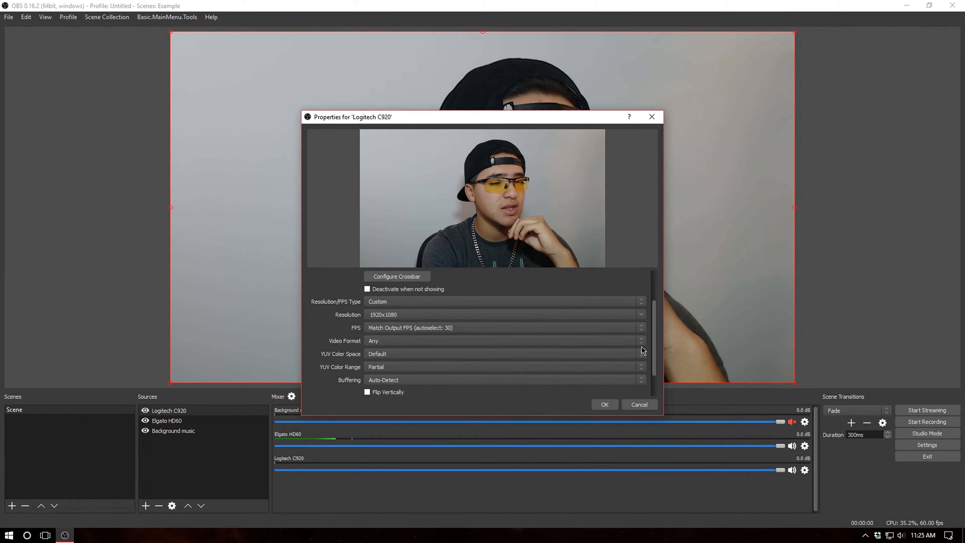
pyautogui.click(638, 334)
pyautogui.click(625, 347)
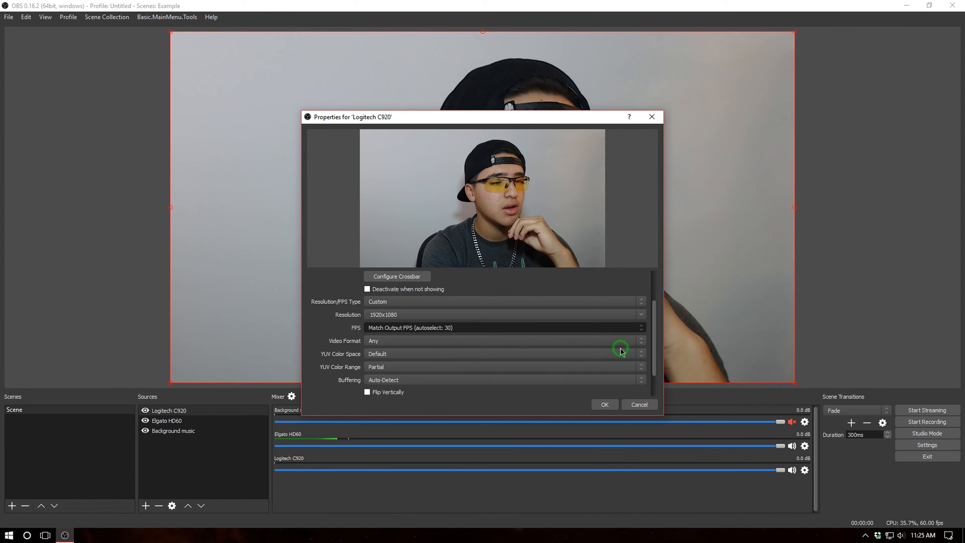
pyautogui.click(631, 341)
pyautogui.click(630, 339)
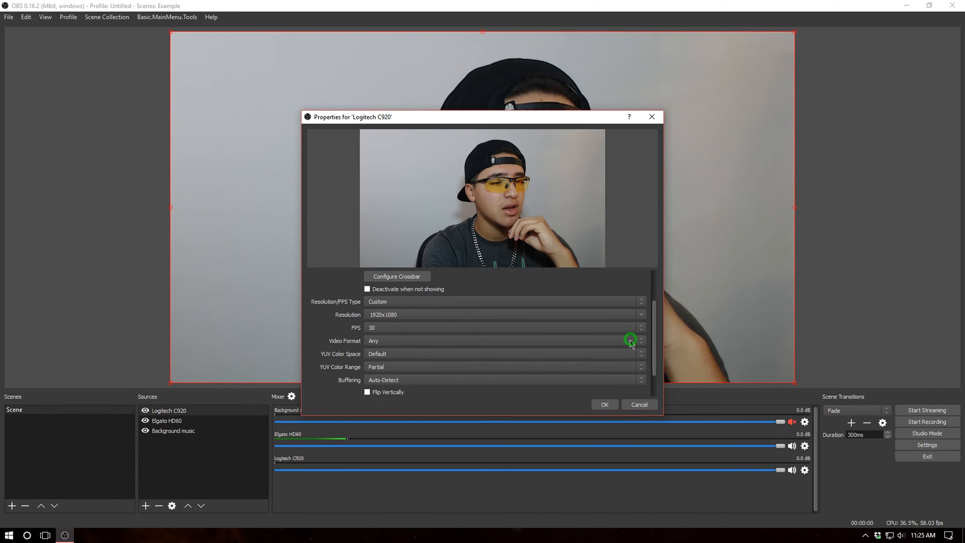
# Step: Set the webcam's YUV color space to 709 and color range to Full, and accept the properties
pyautogui.click(609, 354)
pyautogui.click(601, 372)
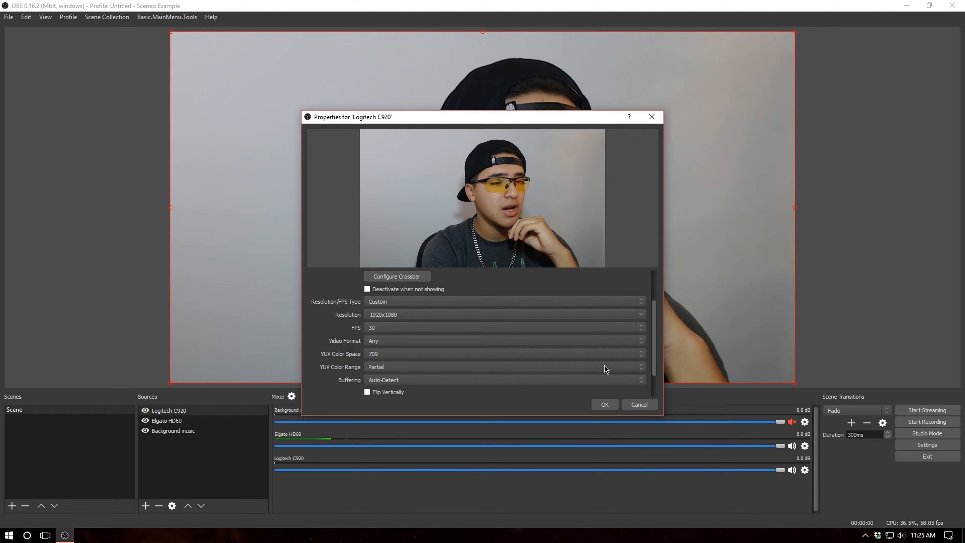
pyautogui.click(606, 369)
pyautogui.click(595, 383)
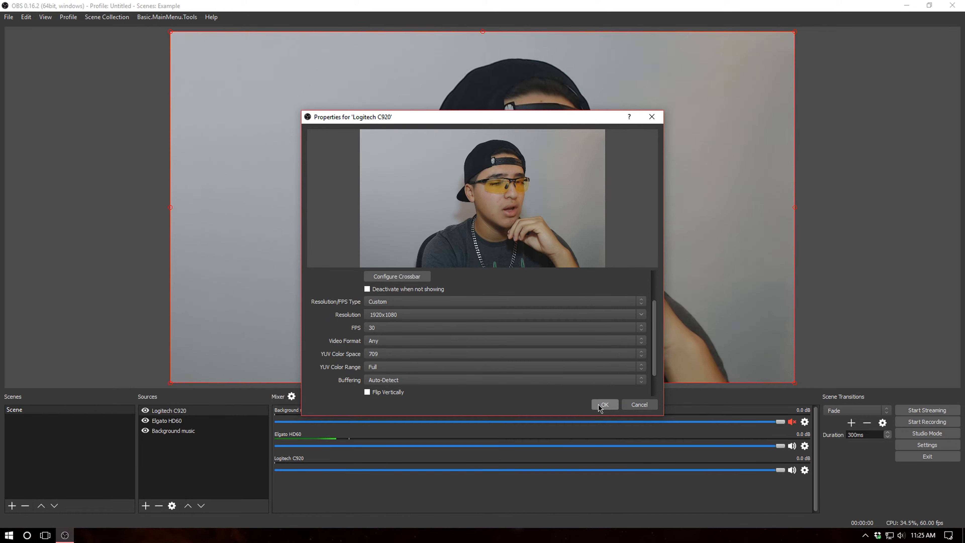
pyautogui.click(606, 404)
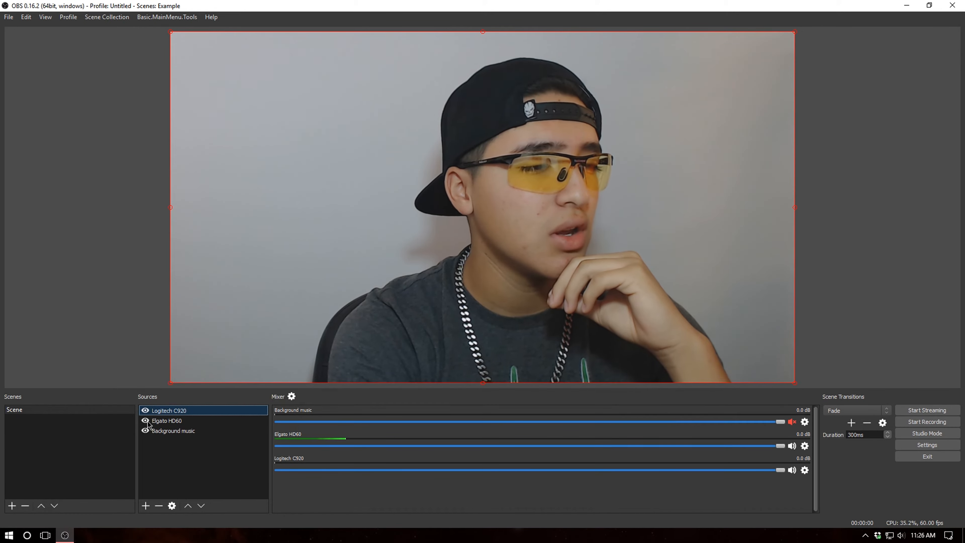
# Step: Hide the Logitech C920 source and add a new Audio Input Capture source named CM25
pyautogui.click(146, 410)
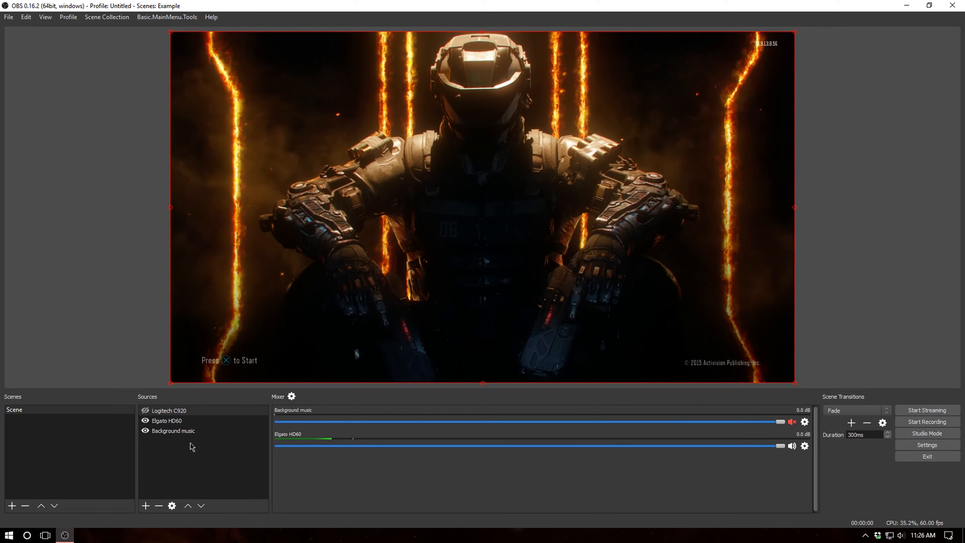
pyautogui.click(175, 466)
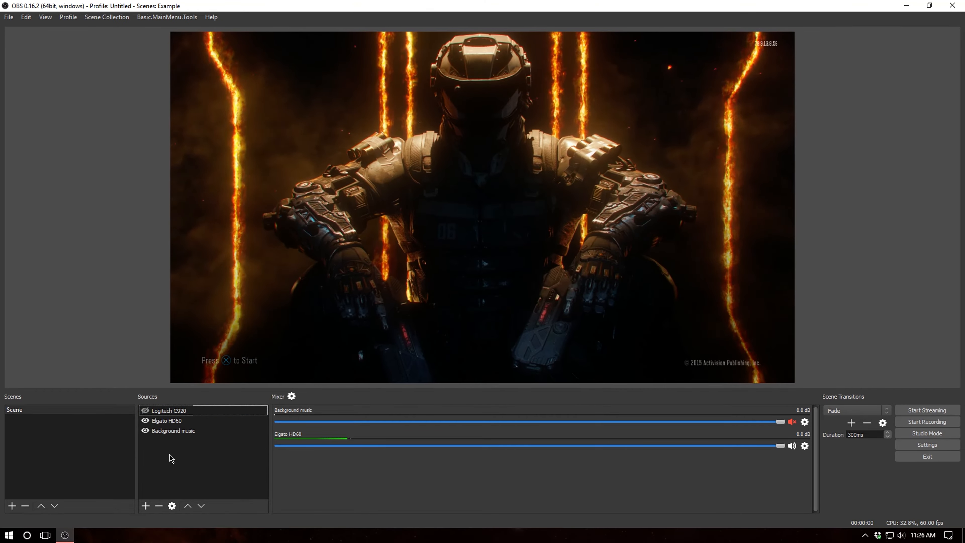
pyautogui.click(145, 506)
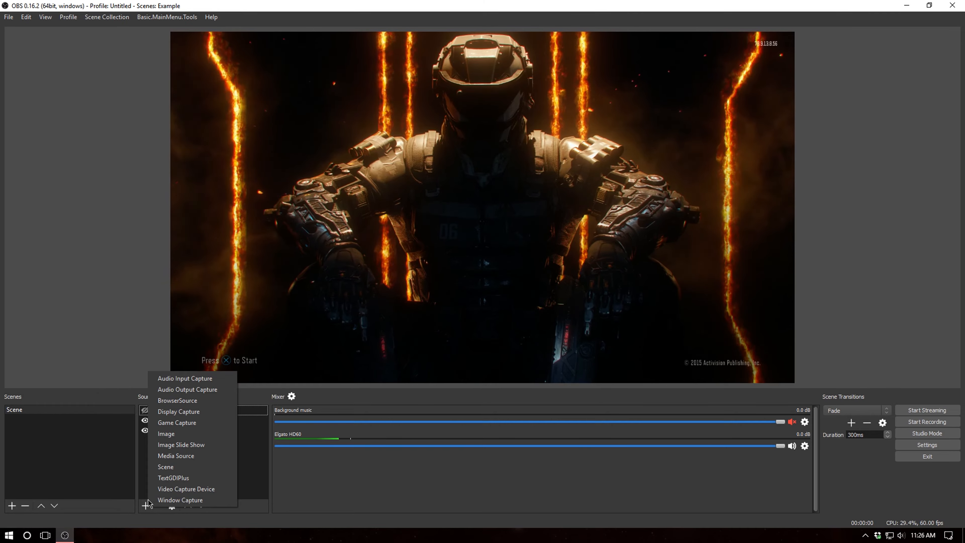
pyautogui.click(203, 379)
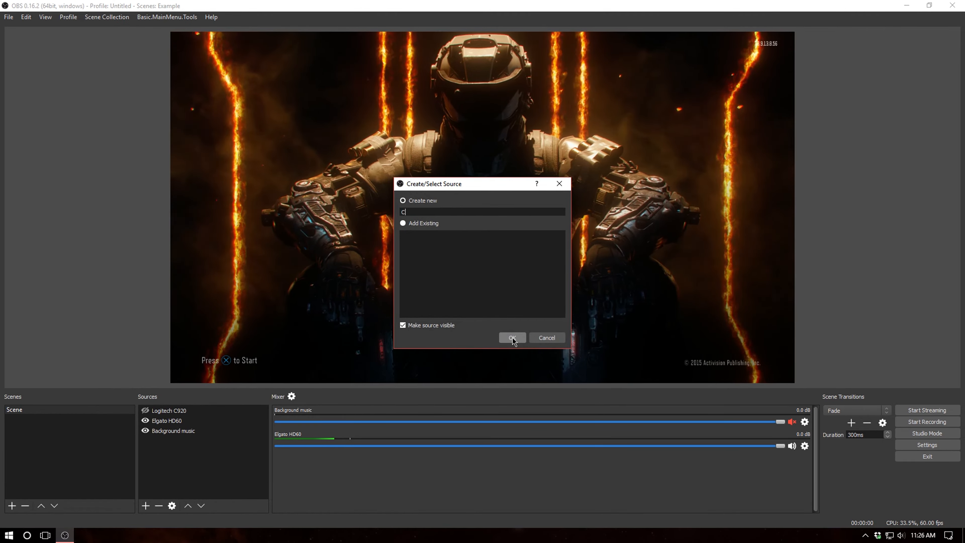
pyautogui.write('CM25')
pyautogui.press('Return')
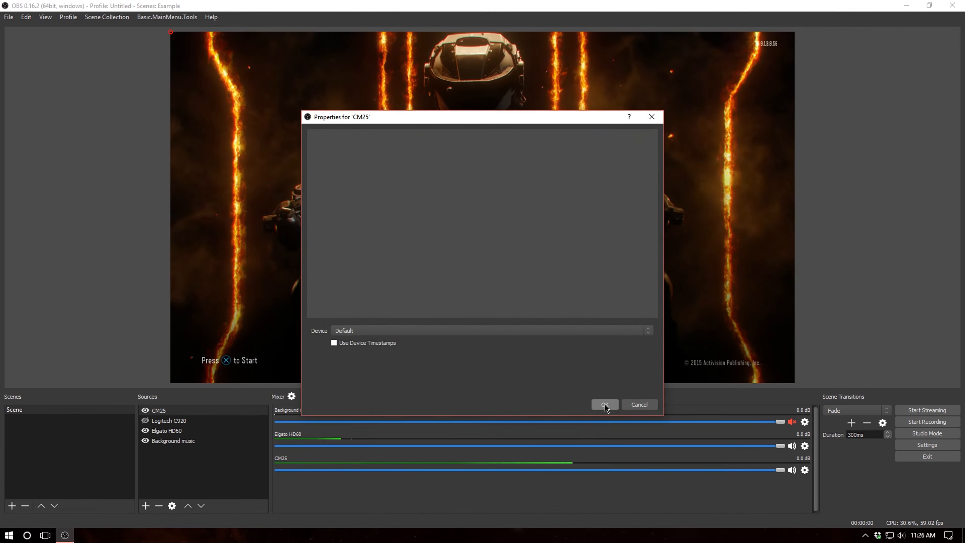
# Step: Assign Line In (2- Scarlett Solo) as the CM25 source's device and move CM25 below Elgato HD60 in the source order
pyautogui.click(576, 330)
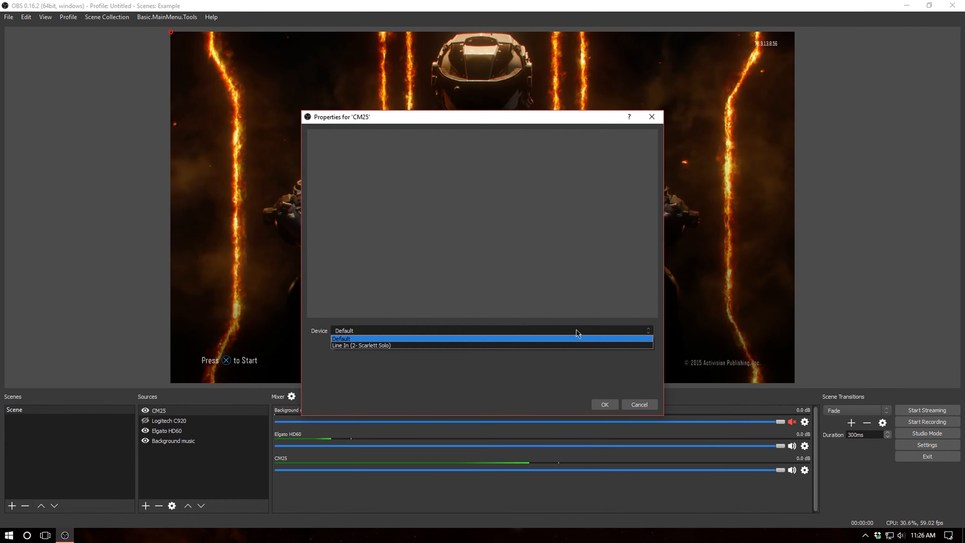
pyautogui.click(503, 346)
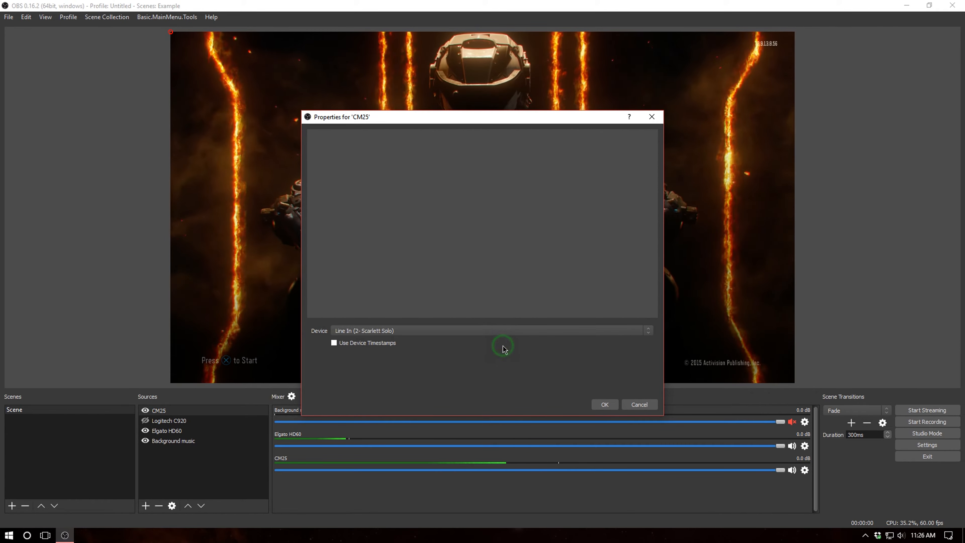
pyautogui.click(605, 405)
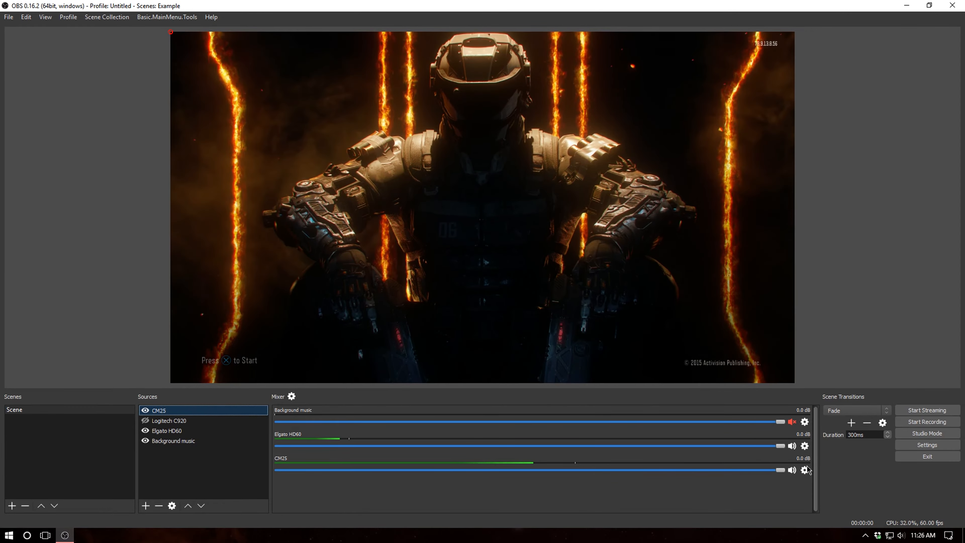
pyautogui.click(201, 506)
pyautogui.click(202, 506)
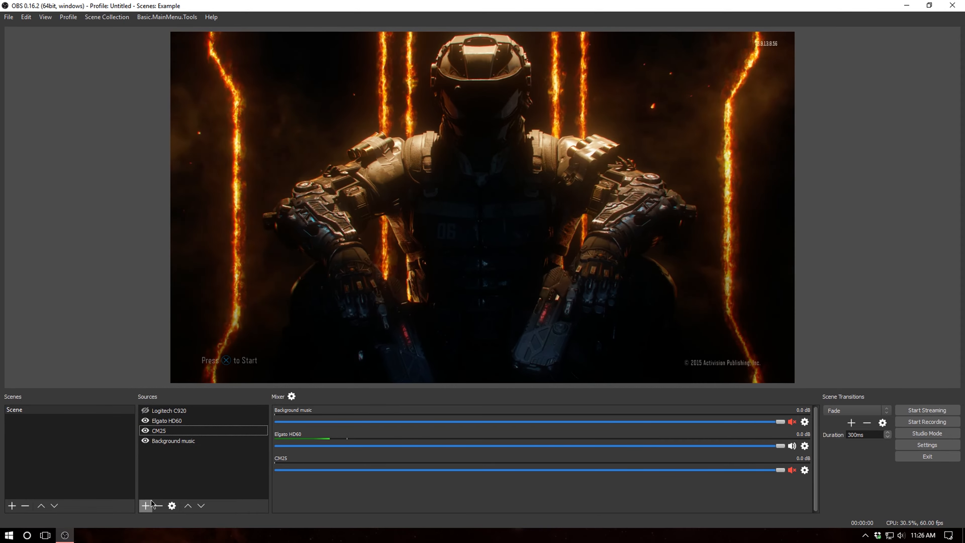
# Step: Add a new Image source named Stream Overlay to the scene
pyautogui.click(147, 505)
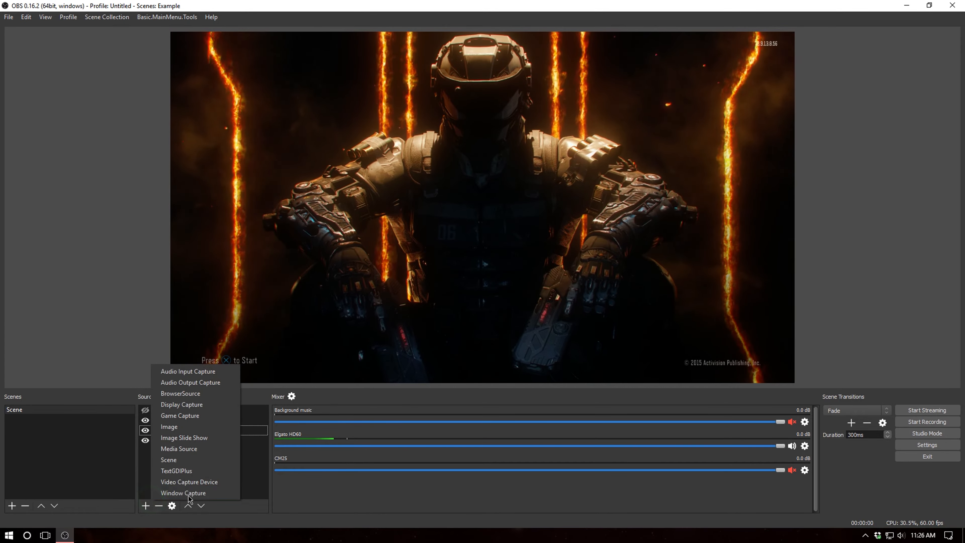
pyautogui.click(208, 427)
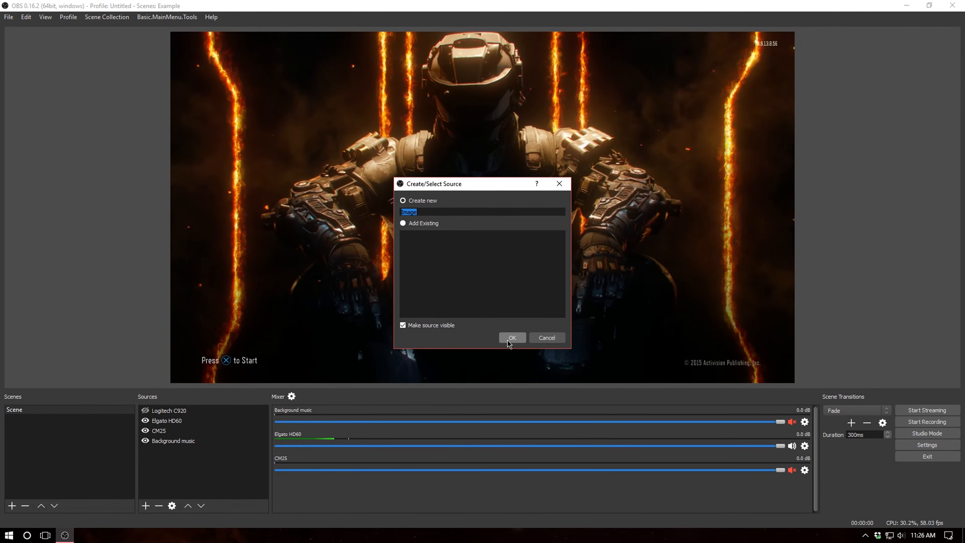
pyautogui.write('Stream ')
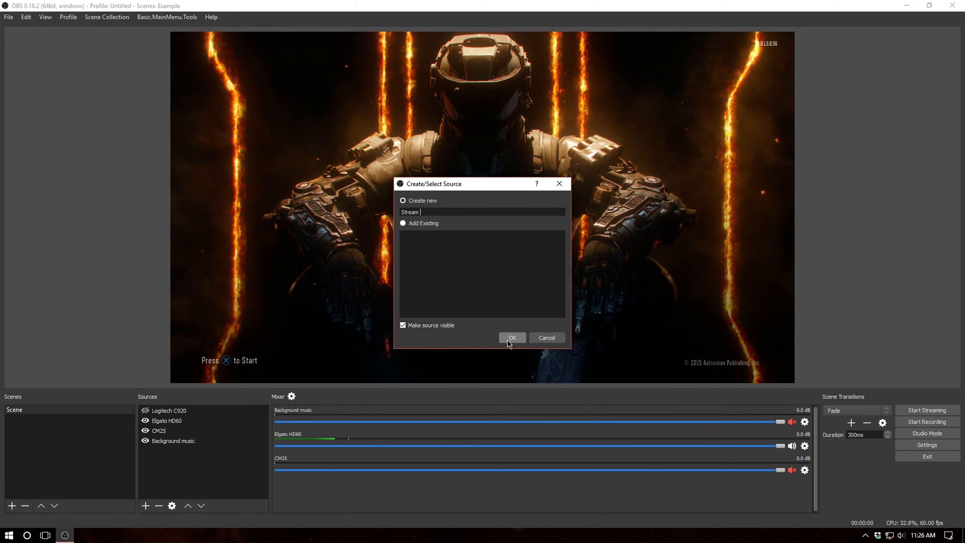
pyautogui.write('Overlay')
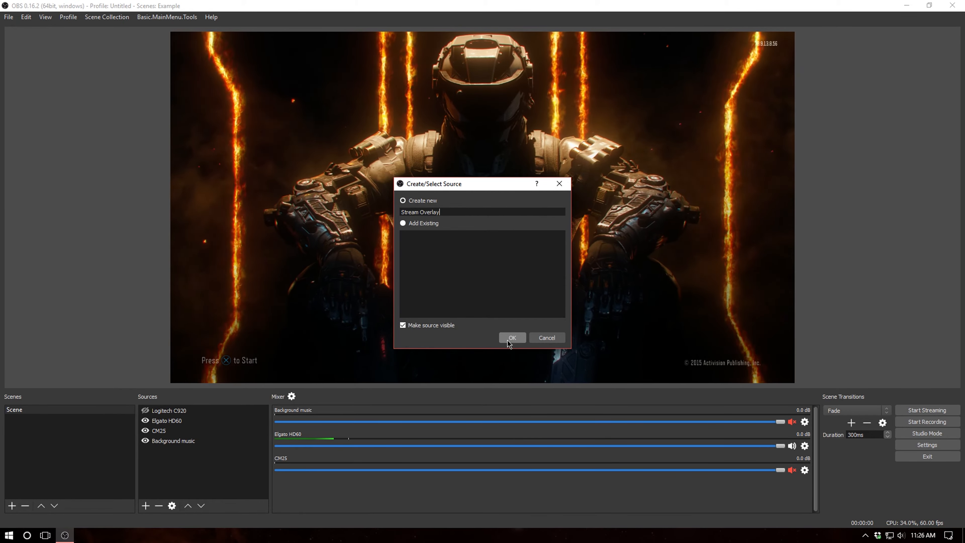
pyautogui.click(510, 339)
# Step: Load Streaming Overlay.png from Videos/Twitch Stream Overlay/Dark matter/Red Panels as the Stream Overlay image and accept the properties
pyautogui.click(618, 331)
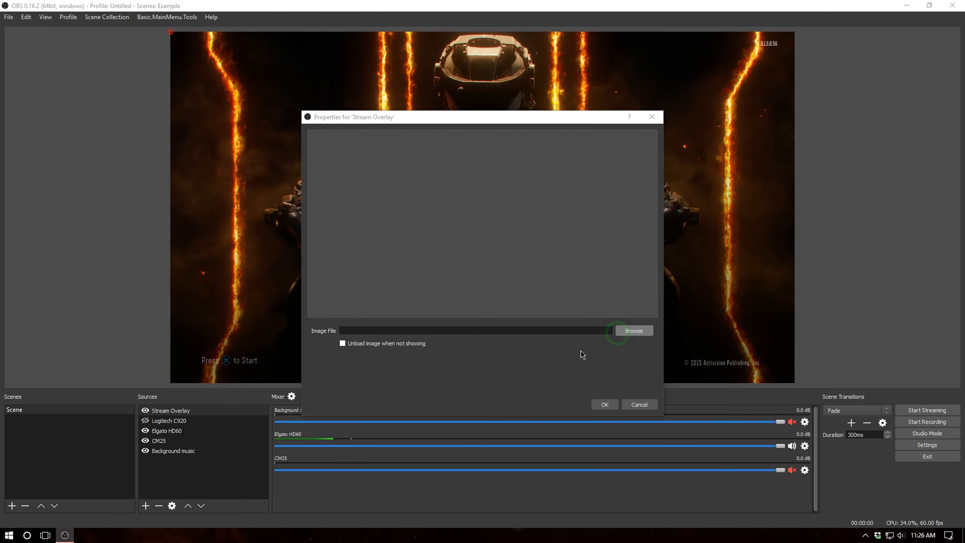
pyautogui.scroll(2, 367, 290)
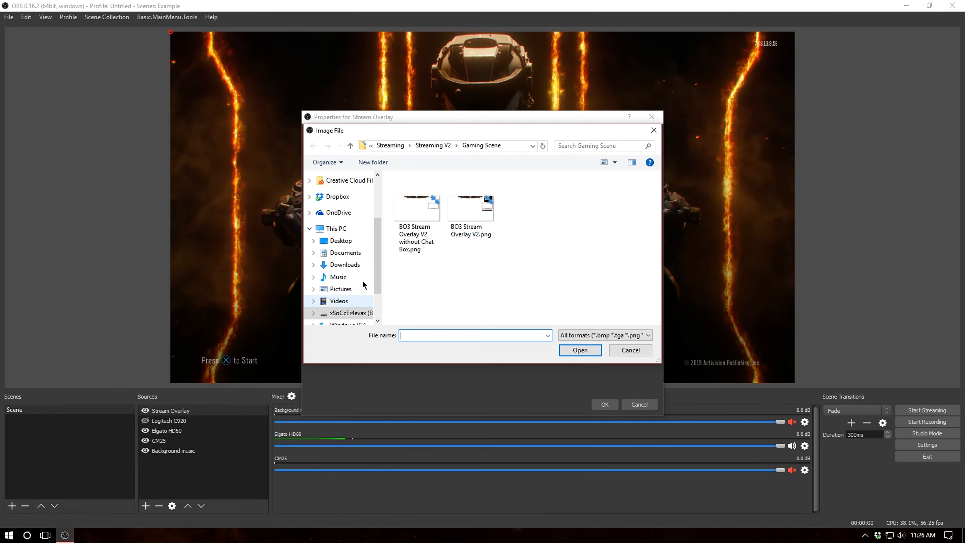
pyautogui.click(346, 189)
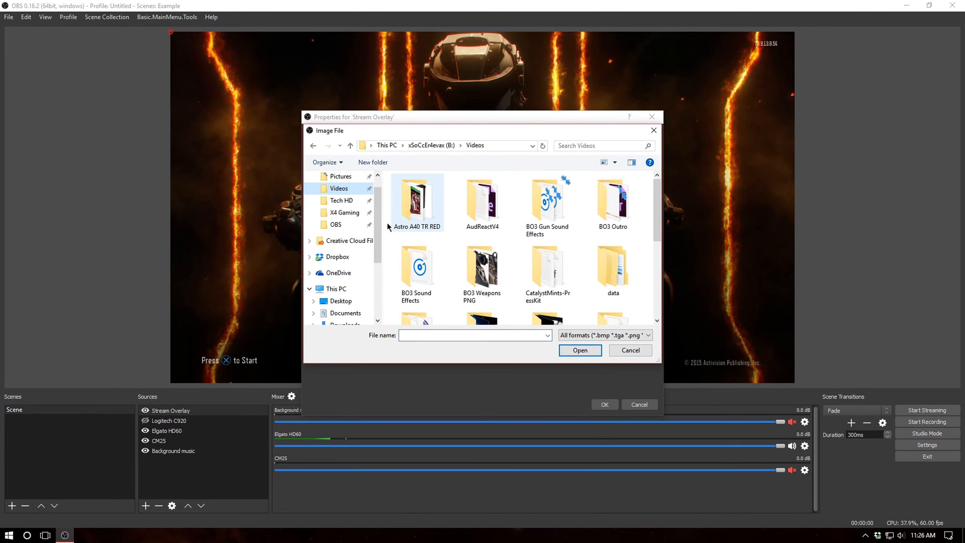
pyautogui.scroll(-4, 609, 273)
pyautogui.doubleClick(612, 225)
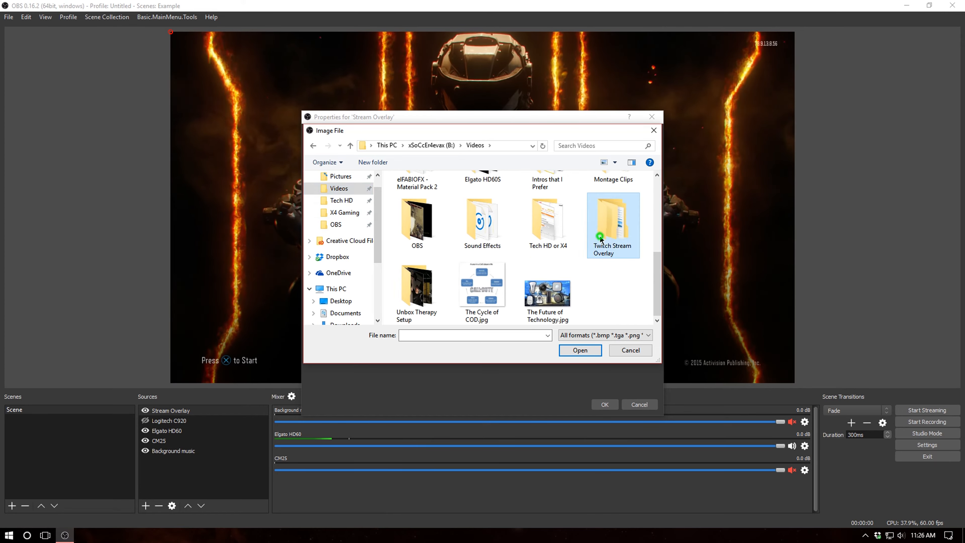
pyautogui.click(452, 220)
pyautogui.doubleClick(452, 220)
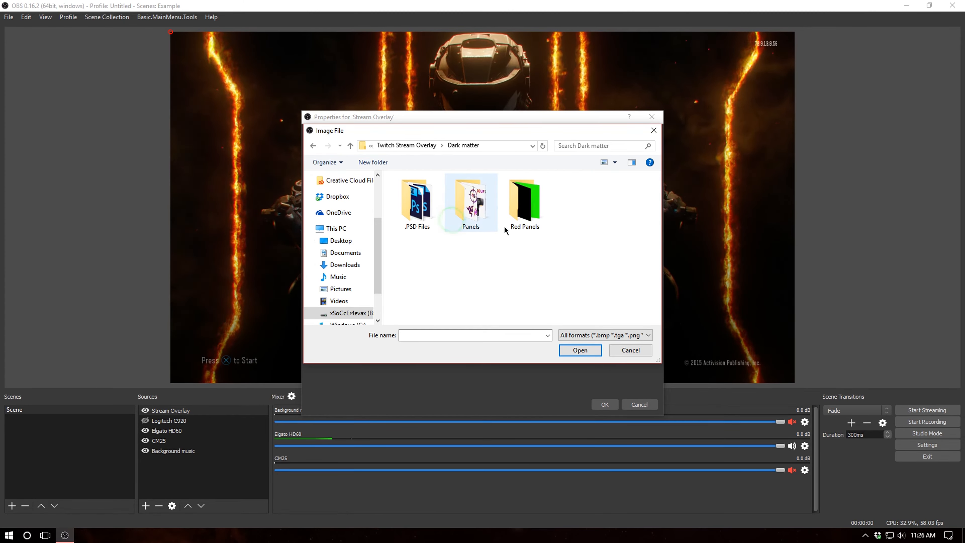
pyautogui.doubleClick(524, 217)
pyautogui.click(608, 262)
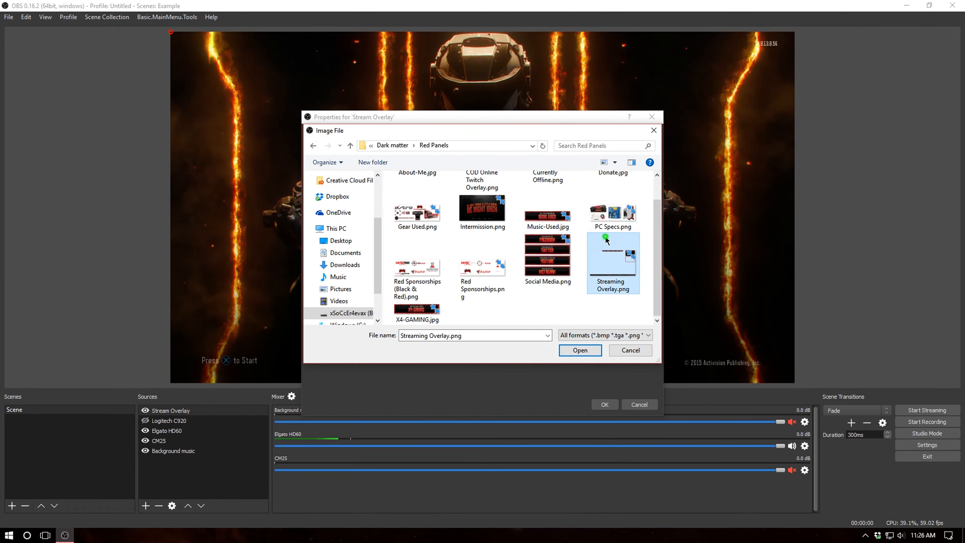
pyautogui.click(577, 351)
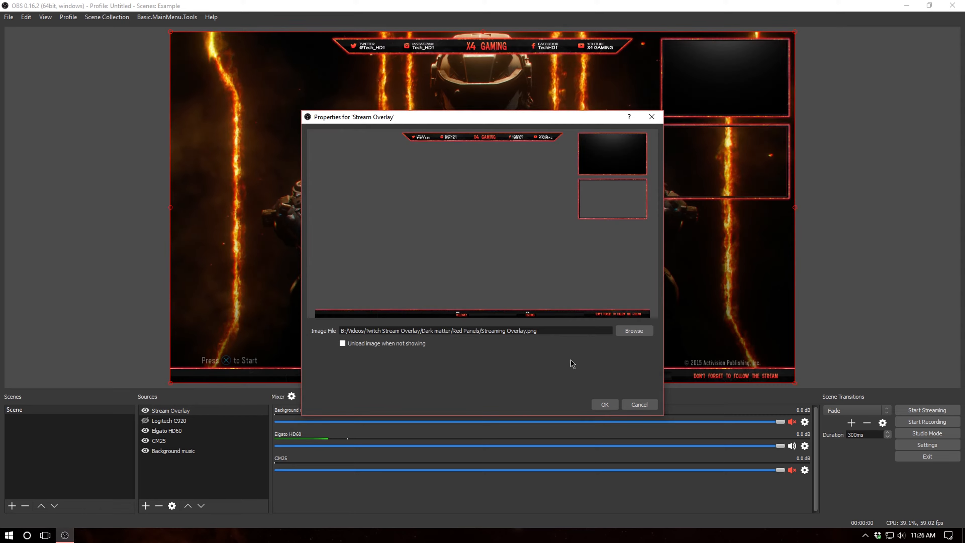
pyautogui.click(608, 402)
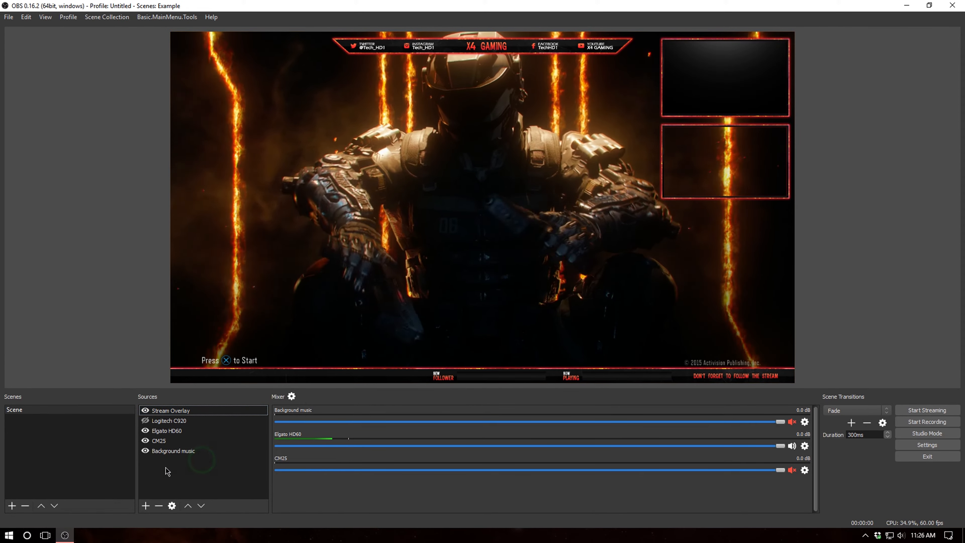
# Step: Show the Logitech C920 source, scale it down and fit it into the overlay's lower webcam frame
pyautogui.click(145, 421)
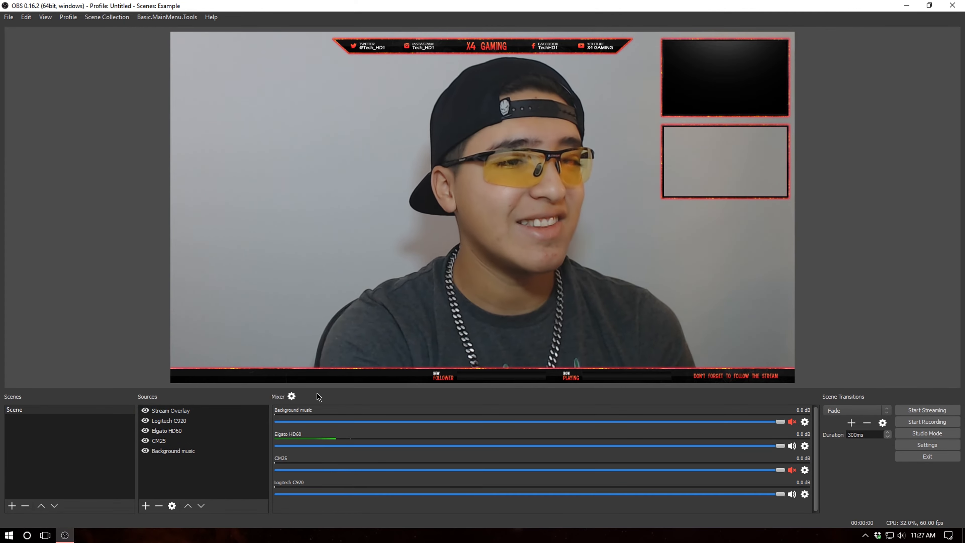
pyautogui.click(175, 421)
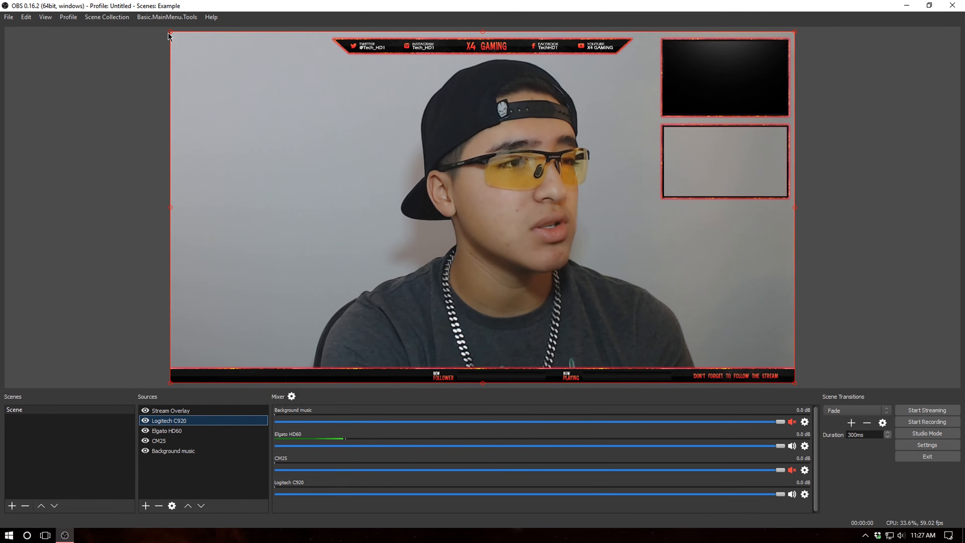
pyautogui.moveTo(170, 35); pyautogui.dragTo(616, 288)
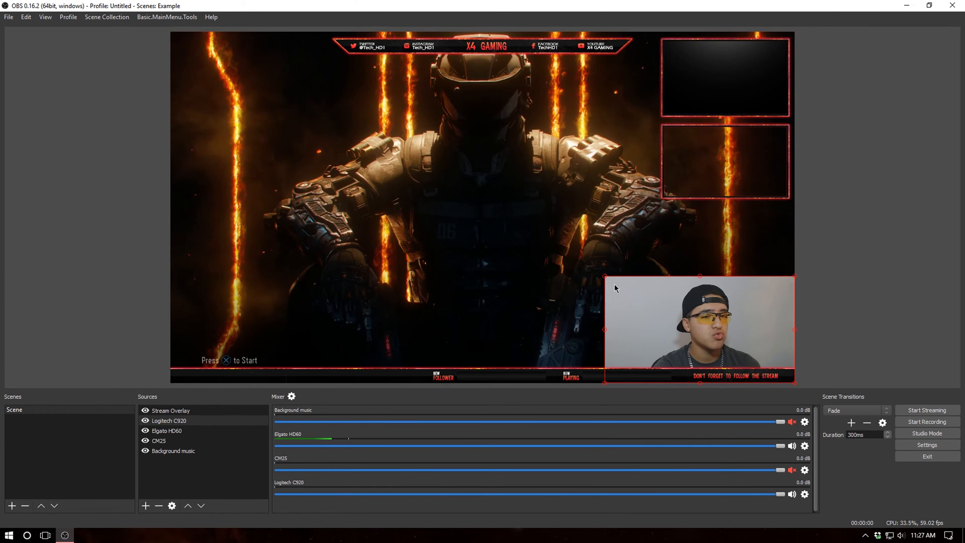
pyautogui.moveTo(688, 313); pyautogui.dragTo(691, 163)
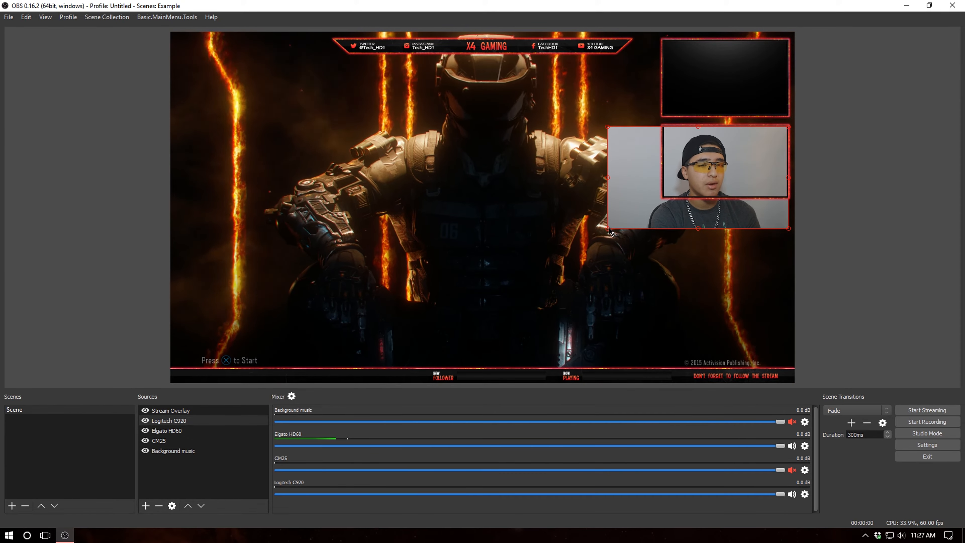
pyautogui.moveTo(609, 230); pyautogui.dragTo(665, 197)
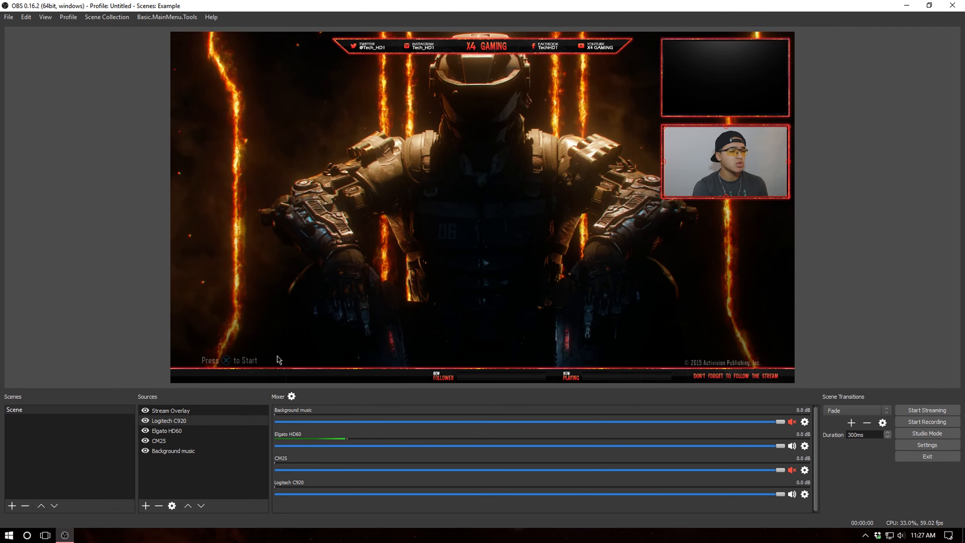
# Step: Enlarge the Logitech C920 webcam image so it extends beyond the edges of the overlay frame
pyautogui.click(205, 431)
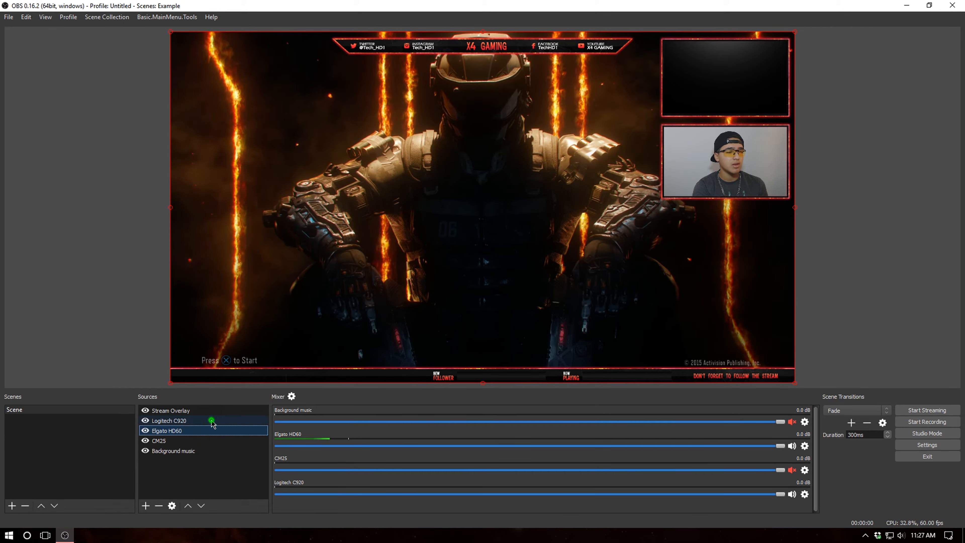
pyautogui.click(211, 421)
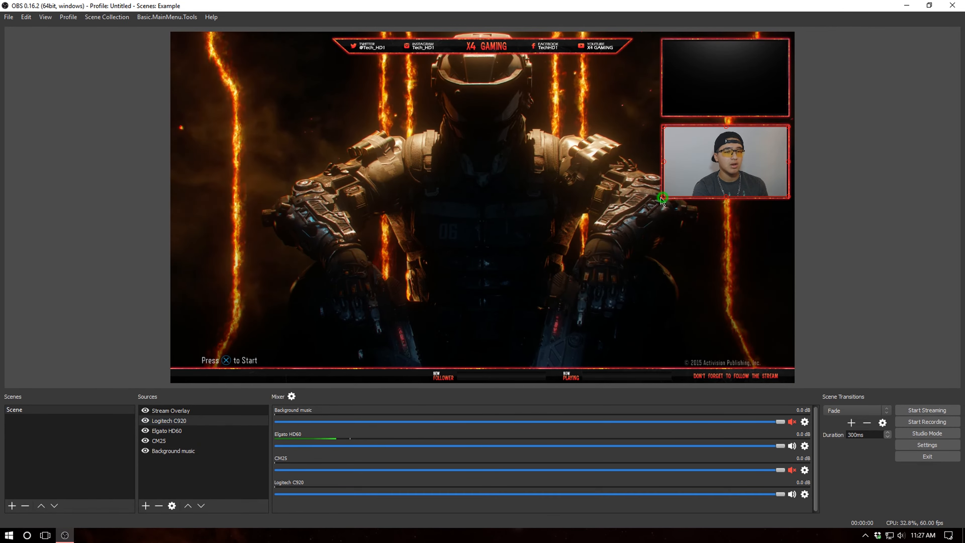
pyautogui.moveTo(663, 198); pyautogui.dragTo(648, 204)
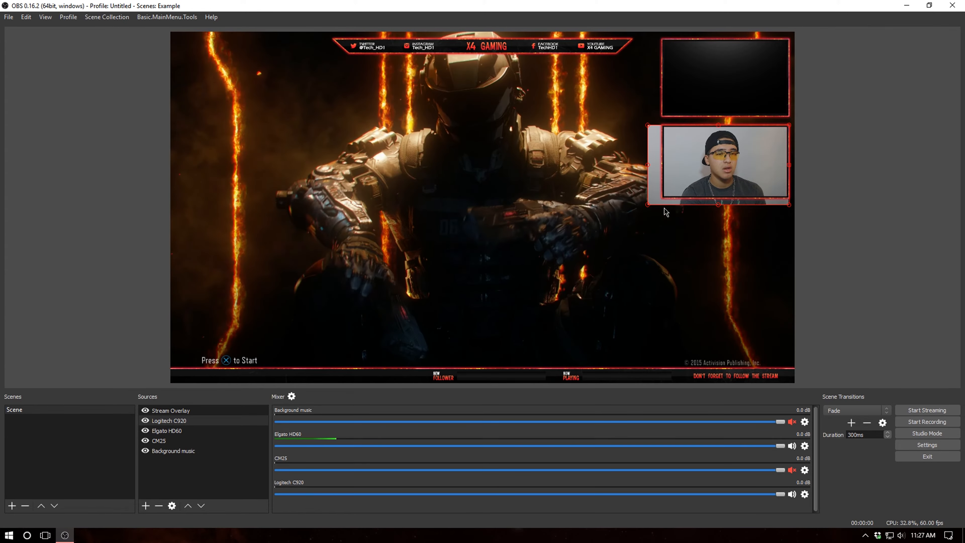
pyautogui.moveTo(648, 204); pyautogui.dragTo(638, 210)
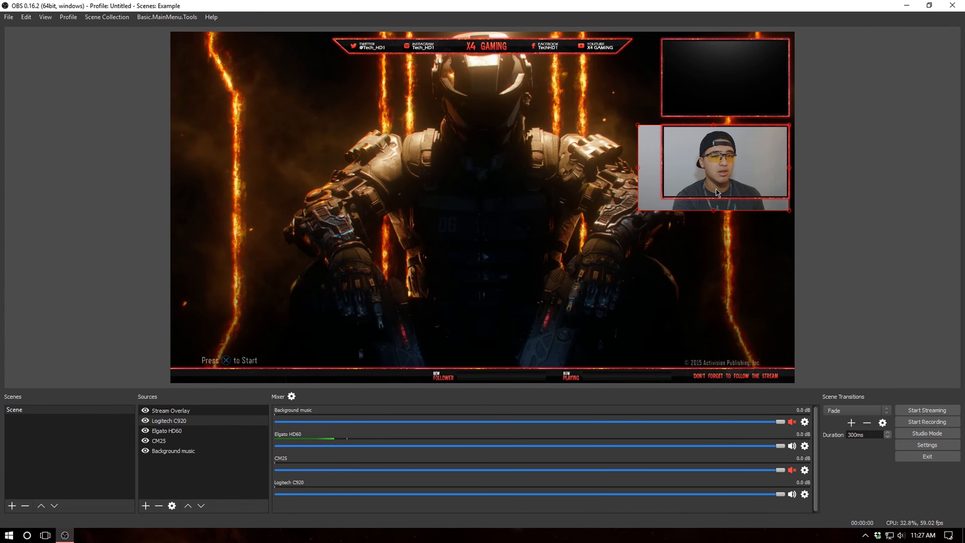
pyautogui.click(475, 278)
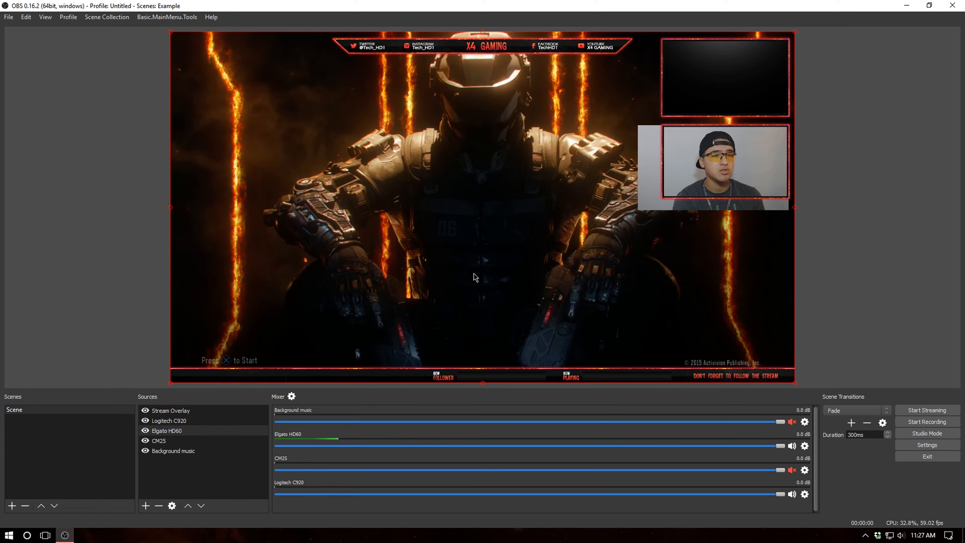
# Step: Try bottom crops of 100 and 200 on the Logitech C920, reset the crop to 0 and shrink the webcam back into the frame
pyautogui.rightClick(192, 420)
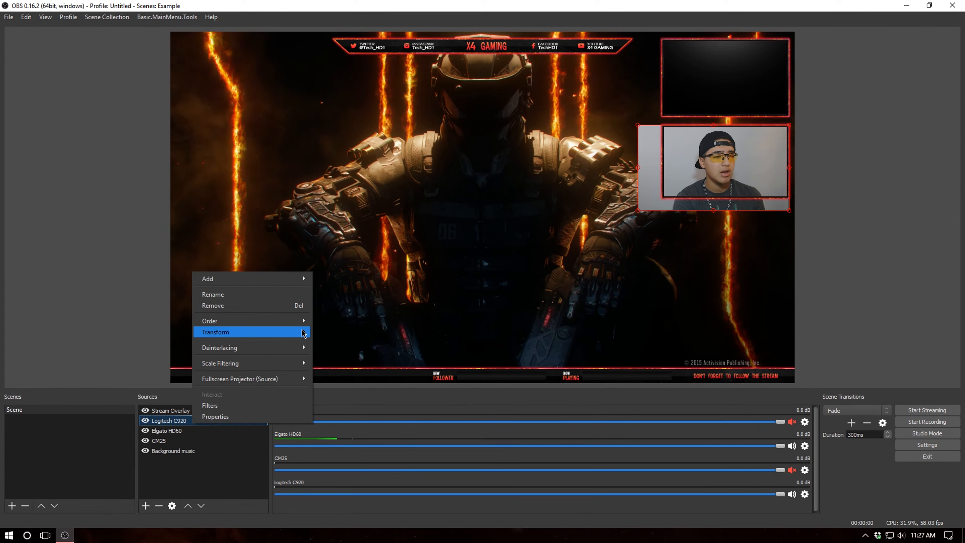
pyautogui.rightClick(180, 421)
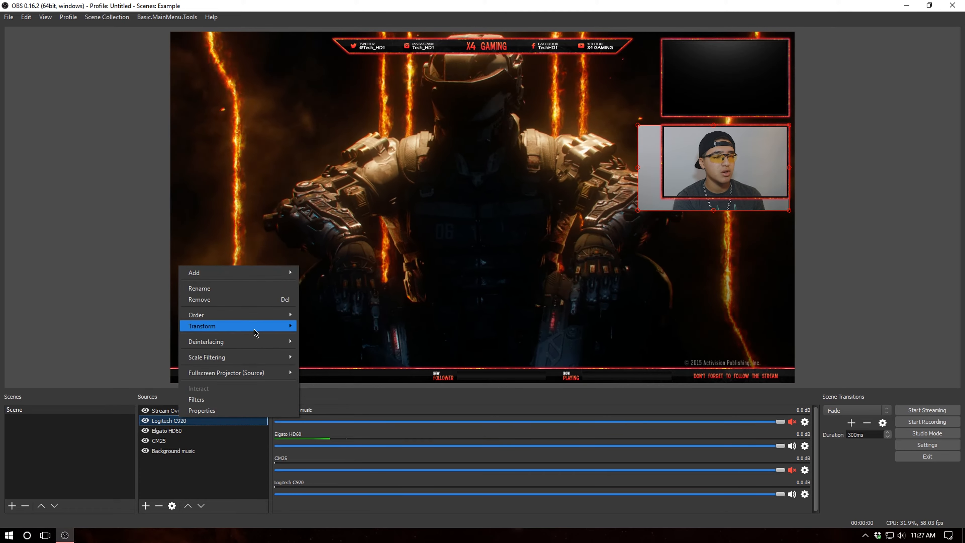
pyautogui.moveTo(266, 326)
pyautogui.click(309, 331)
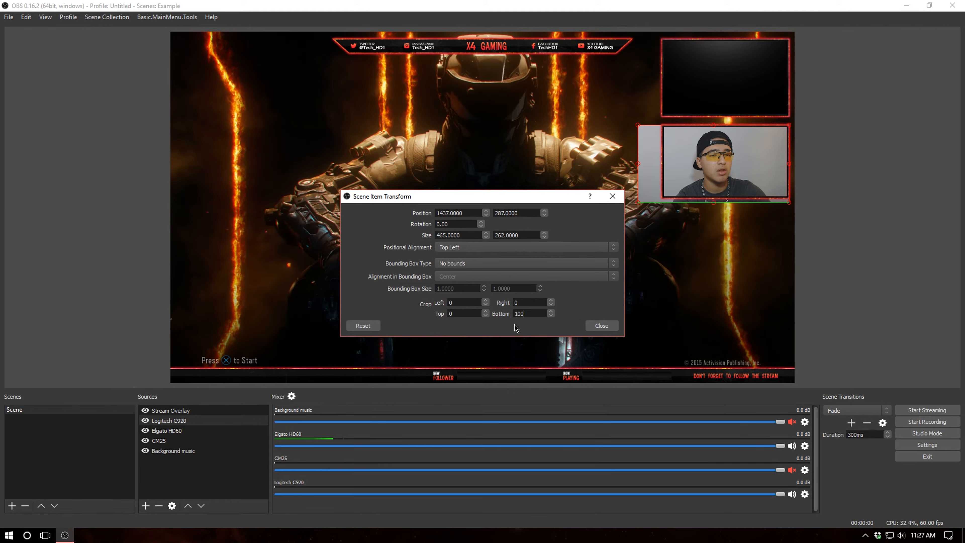
pyautogui.write('200')
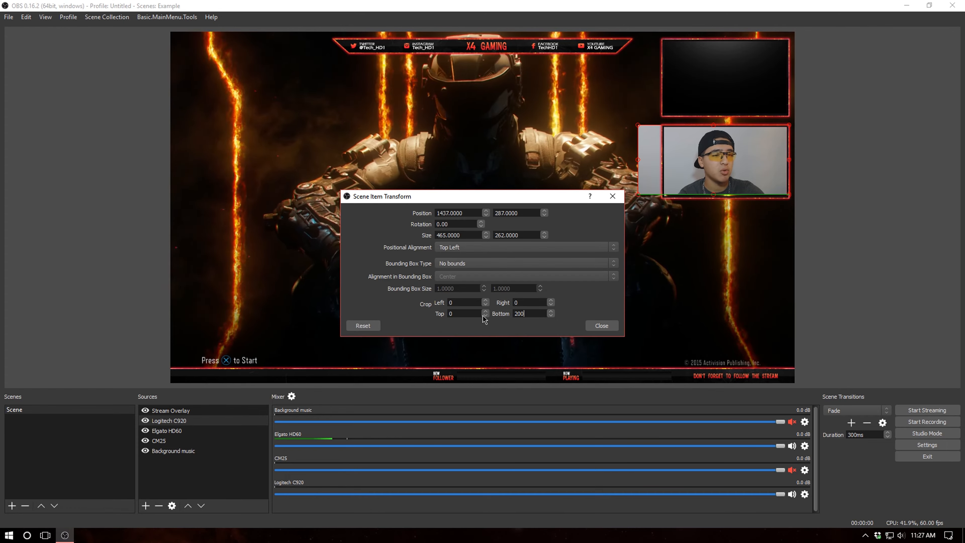
pyautogui.moveTo(528, 314); pyautogui.dragTo(486, 322)
pyautogui.press('BackSpace')
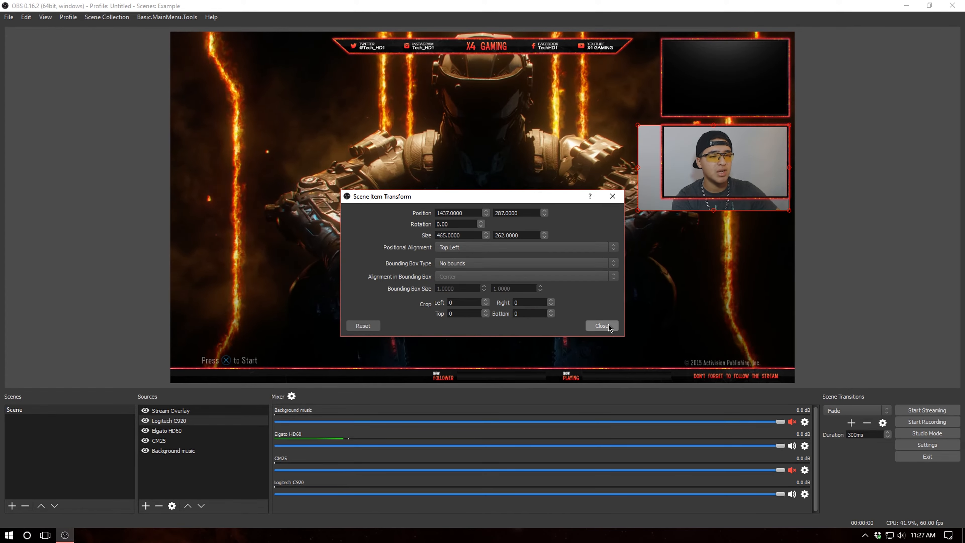
pyautogui.click(608, 324)
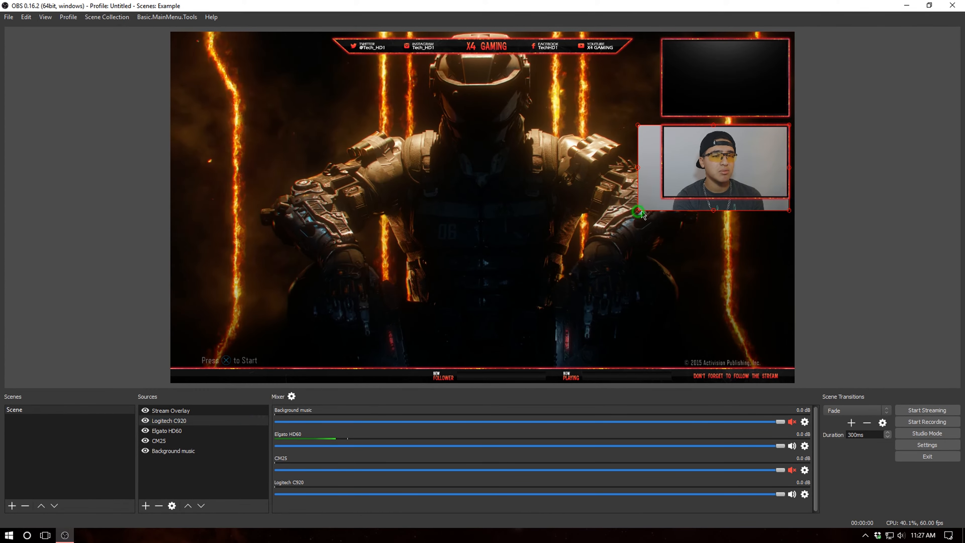
pyautogui.moveTo(661, 199); pyautogui.dragTo(665, 197)
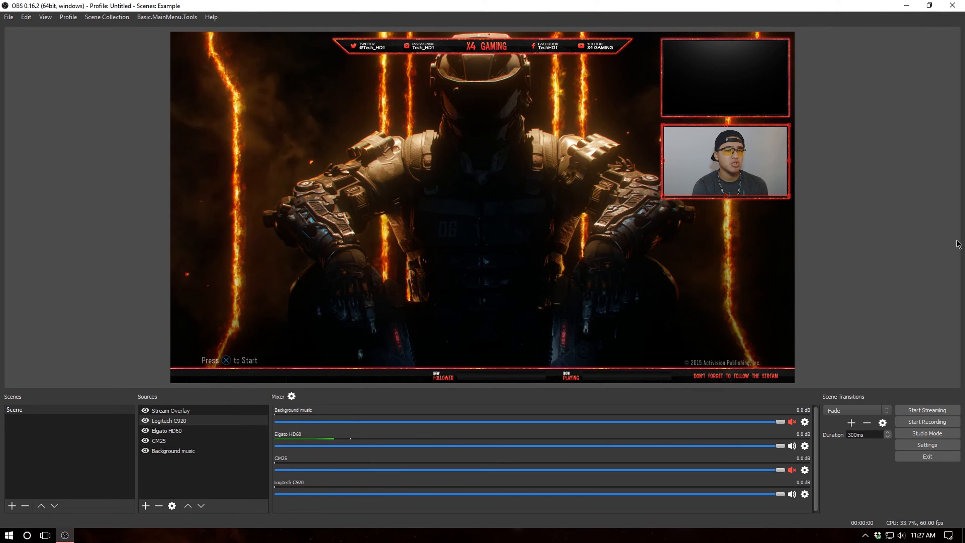
# Step: Zoom the Logitech C920 camera in slightly through its video configuration and accept the source properties
pyautogui.rightClick(211, 420)
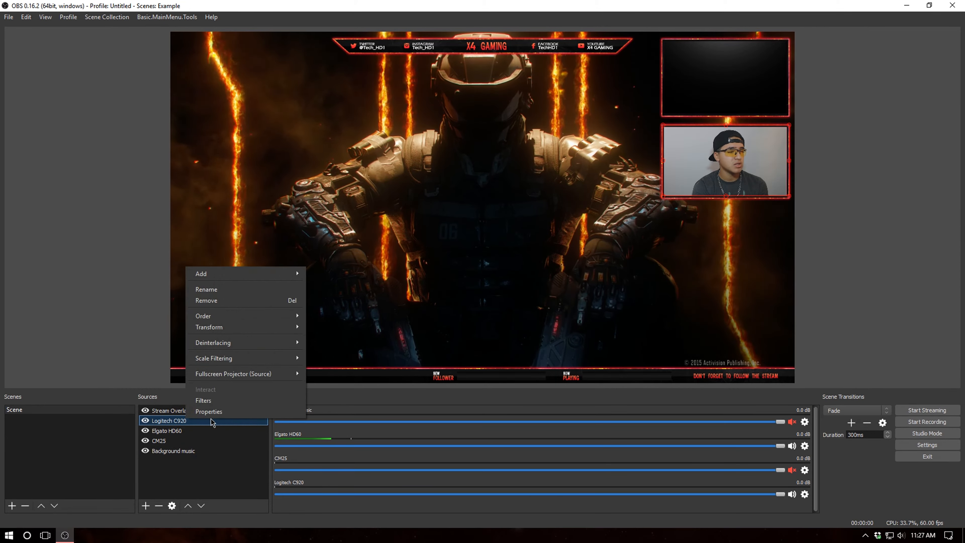
pyautogui.click(209, 412)
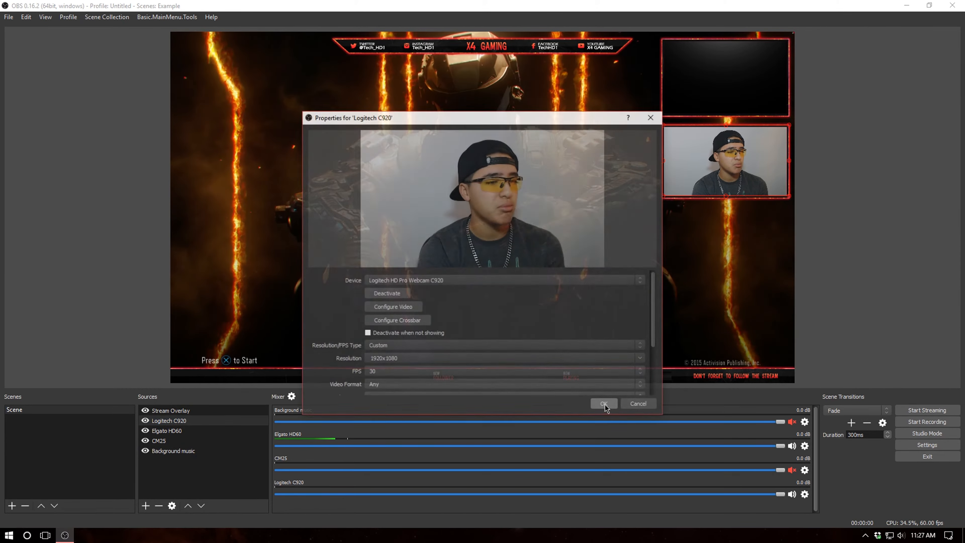
pyautogui.click(414, 309)
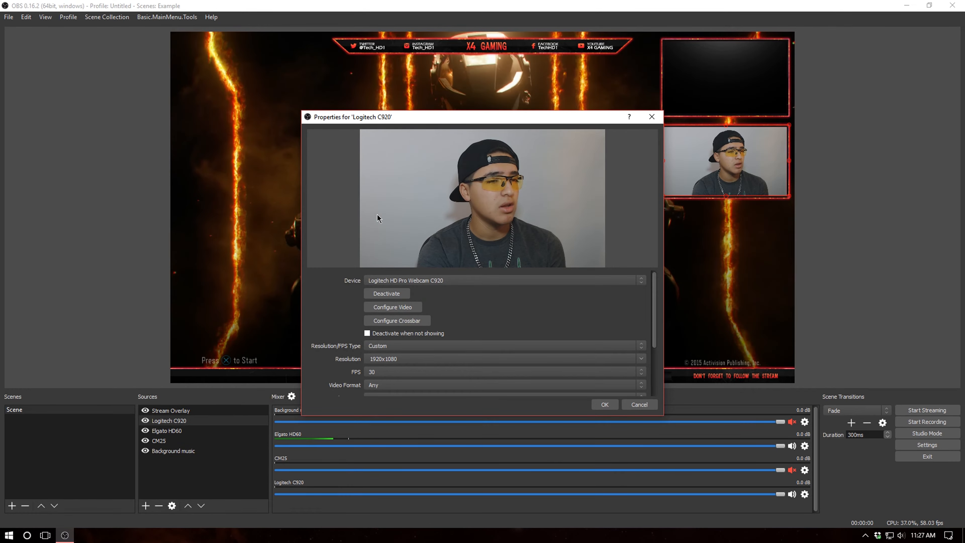
pyautogui.click(440, 192)
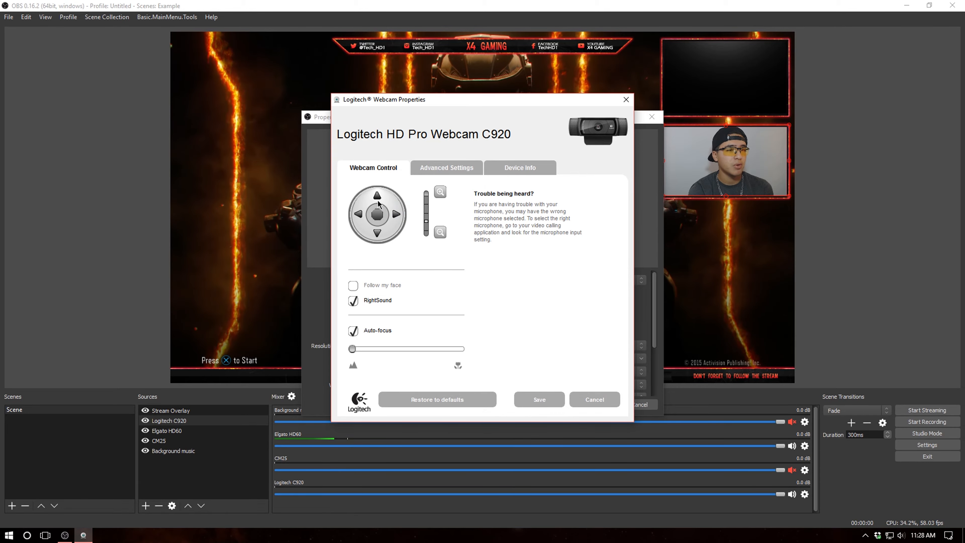
pyautogui.click(595, 400)
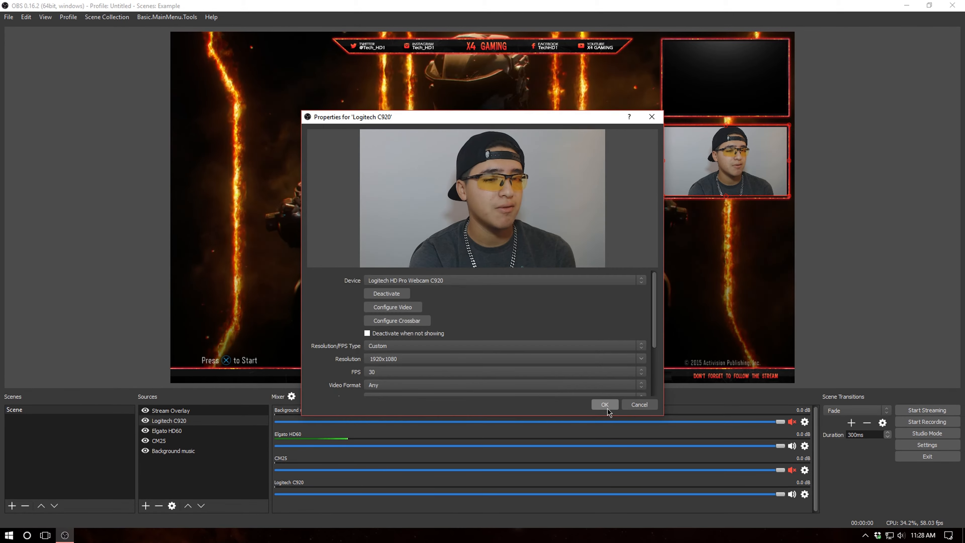
pyautogui.click(606, 406)
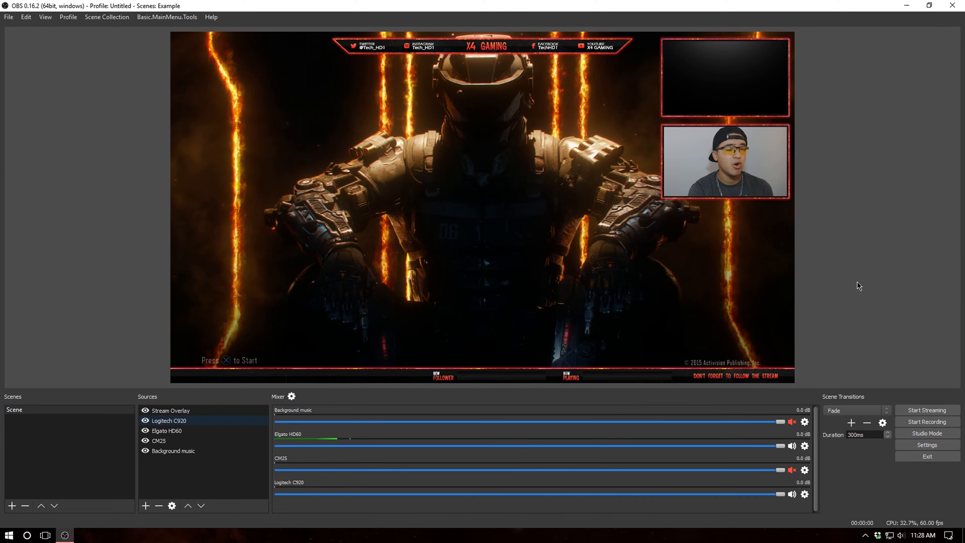
# Step: Unmute CM25, then downmix it to mono and keep only track 1 enabled for all sources in the advanced audio properties
pyautogui.click(204, 486)
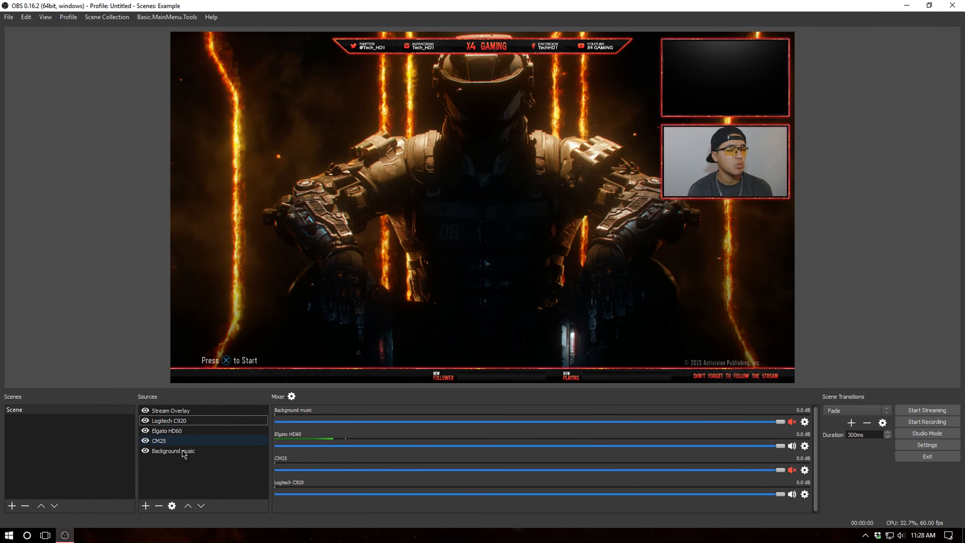
pyautogui.click(793, 470)
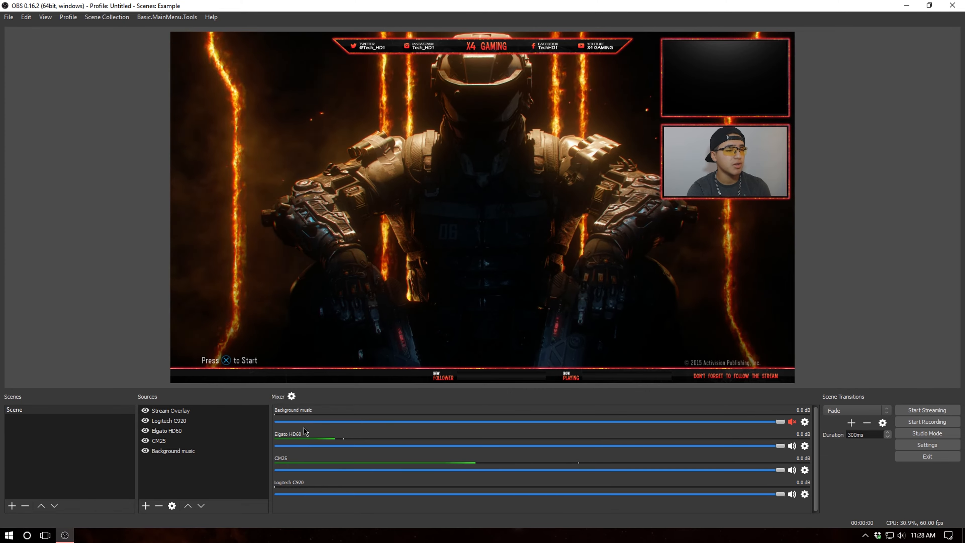
pyautogui.click(291, 396)
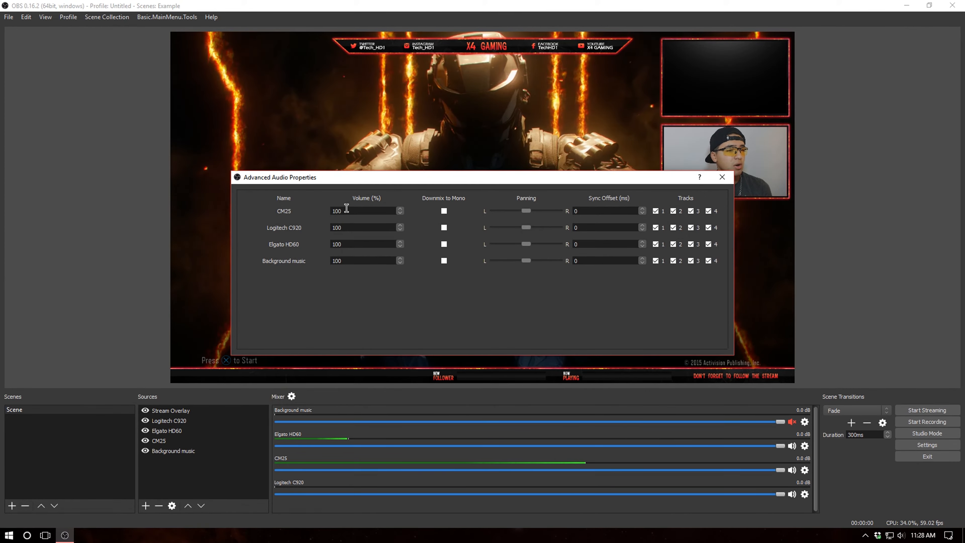
pyautogui.click(444, 210)
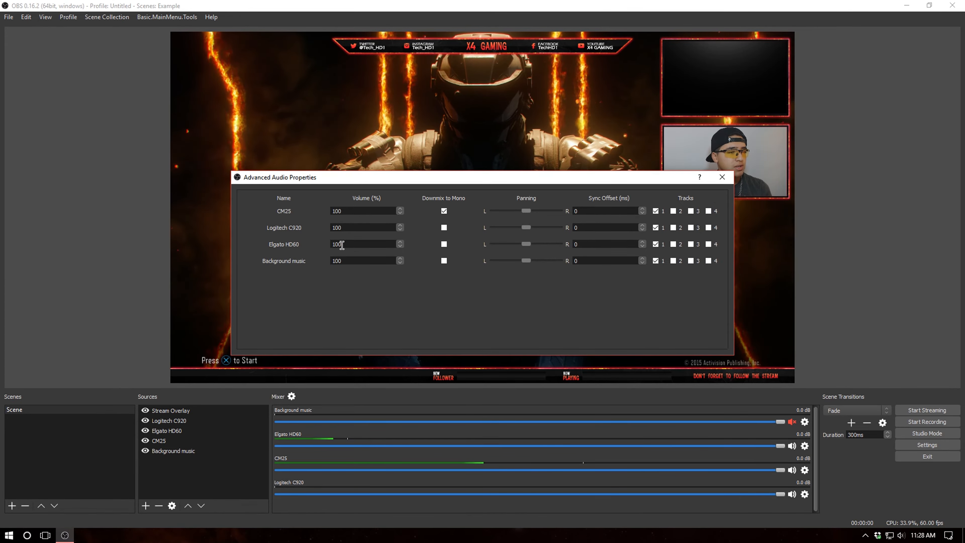
# Step: Set the Logitech C920 volume to 0% and the Background music volume to 8%, and close the advanced audio properties
pyautogui.doubleClick(344, 226)
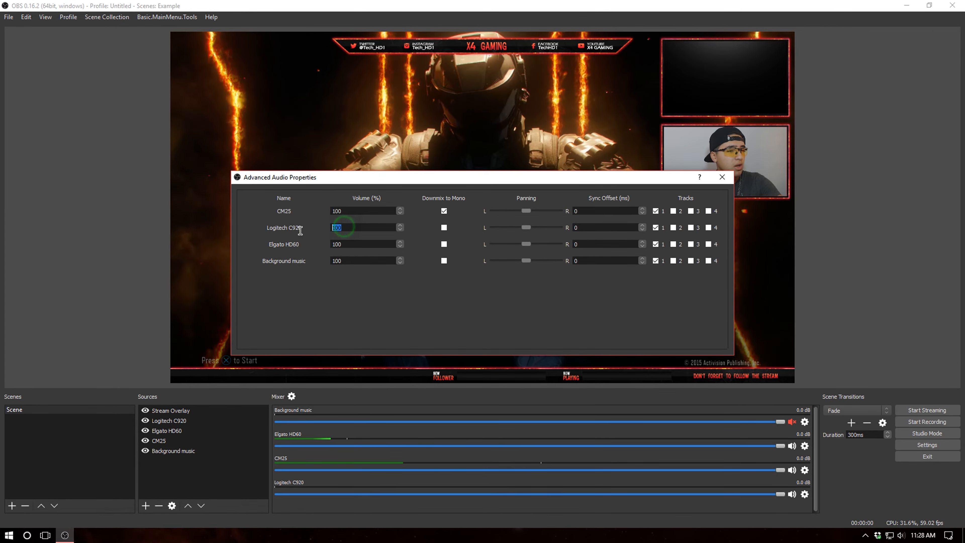
pyautogui.write('0')
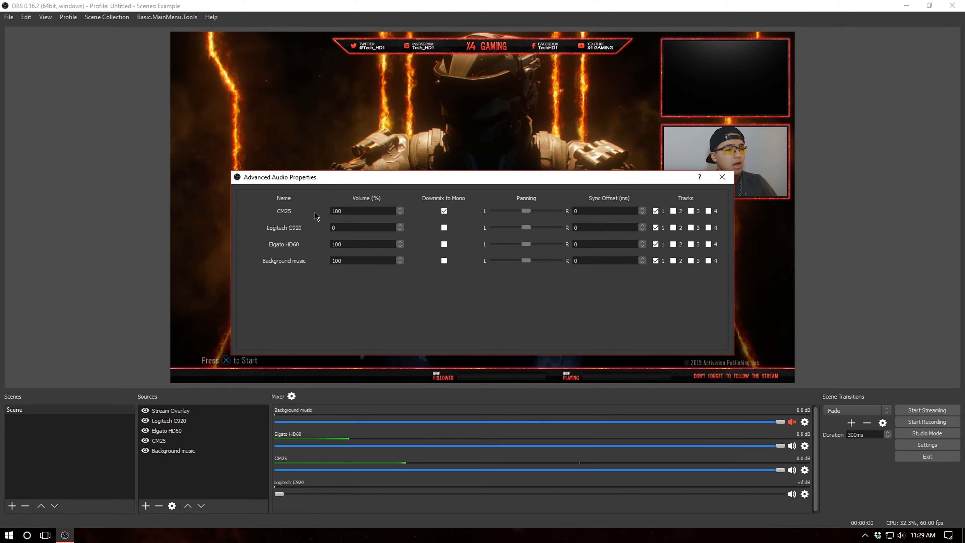
pyautogui.moveTo(344, 262); pyautogui.dragTo(310, 262)
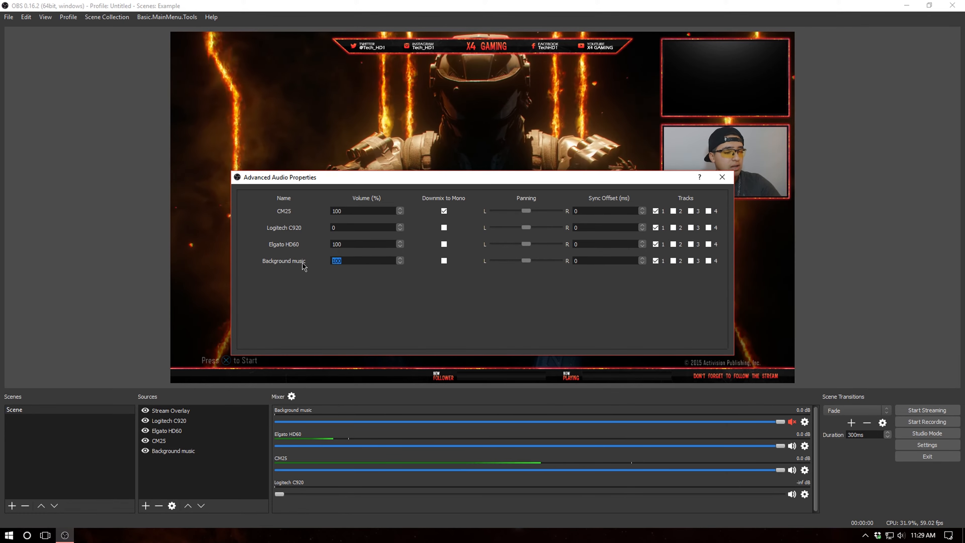
pyautogui.write('8')
pyautogui.click(397, 289)
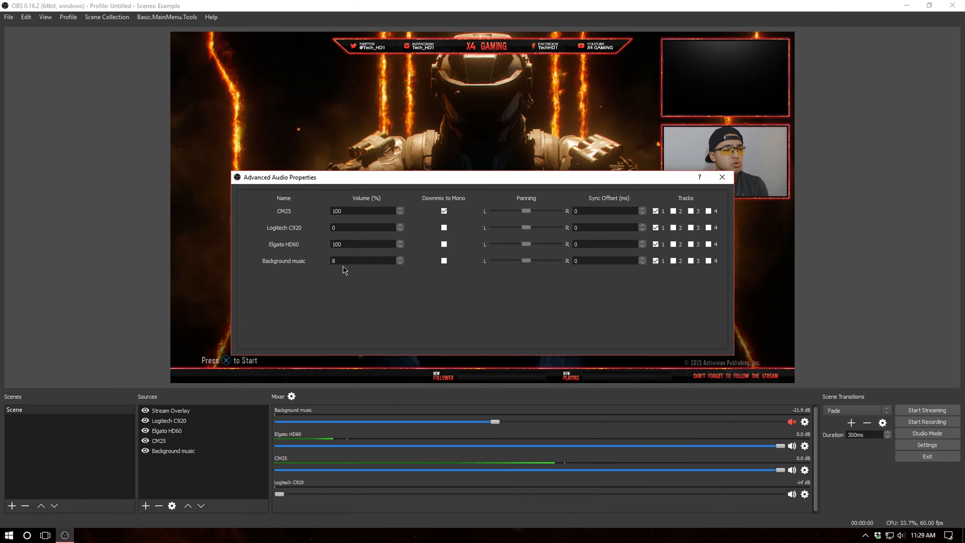
pyautogui.click(722, 177)
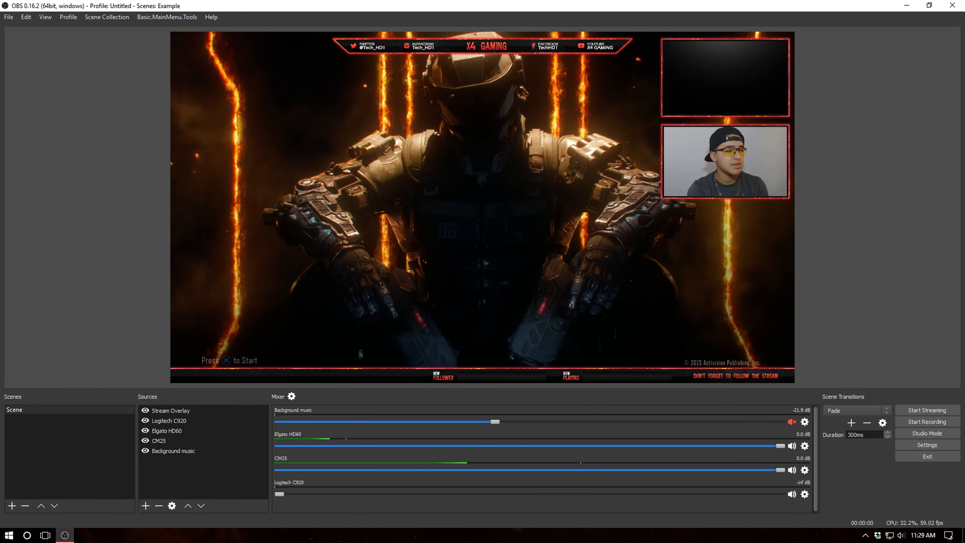
# Step: Open the Elgato HD60 source properties and check the input device, picture and audio settings in its video configuration
pyautogui.rightClick(182, 435)
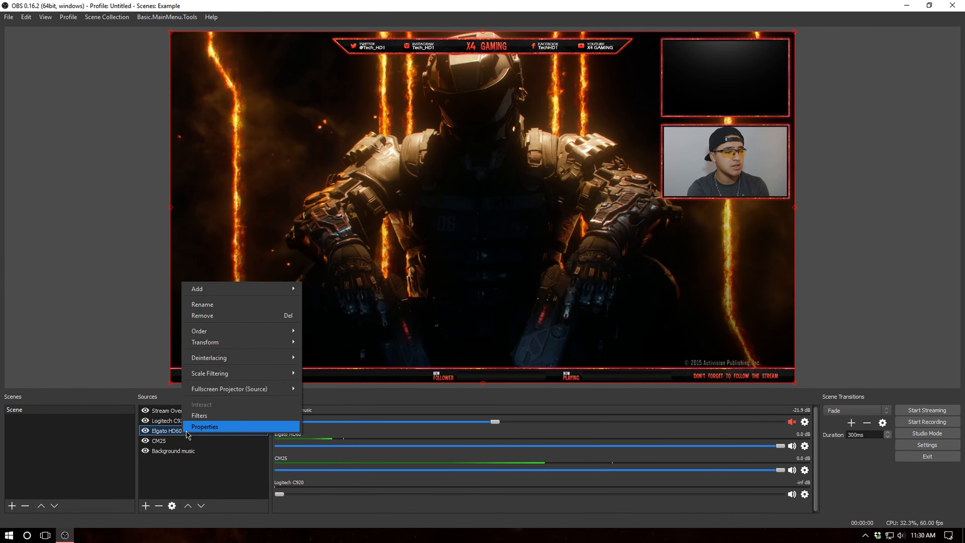
pyautogui.rightClick(174, 440)
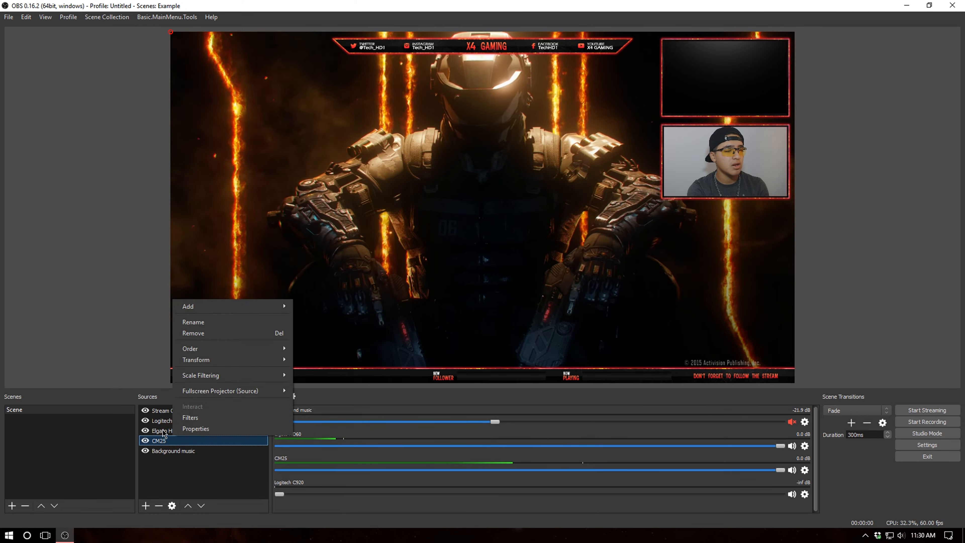
pyautogui.rightClick(179, 430)
pyautogui.click(182, 424)
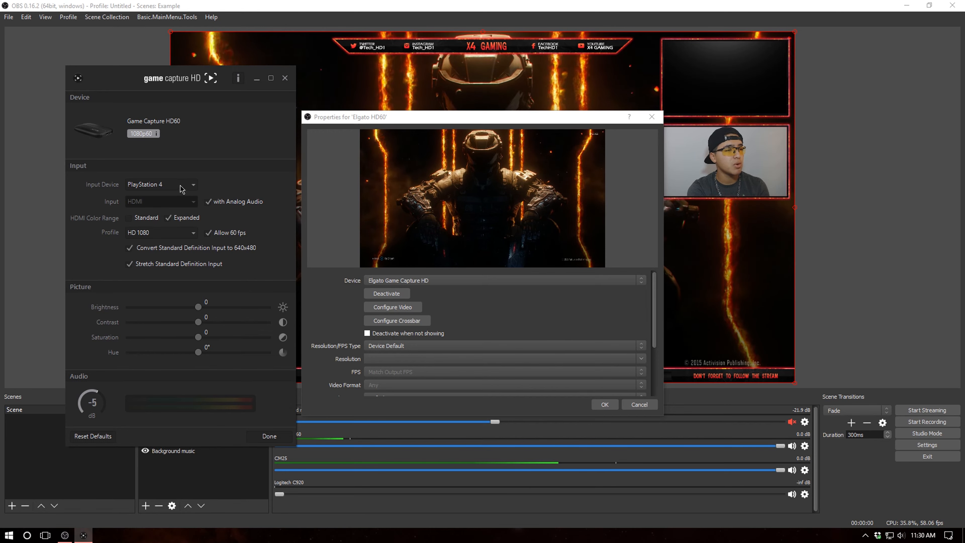
pyautogui.click(180, 186)
pyautogui.click(232, 179)
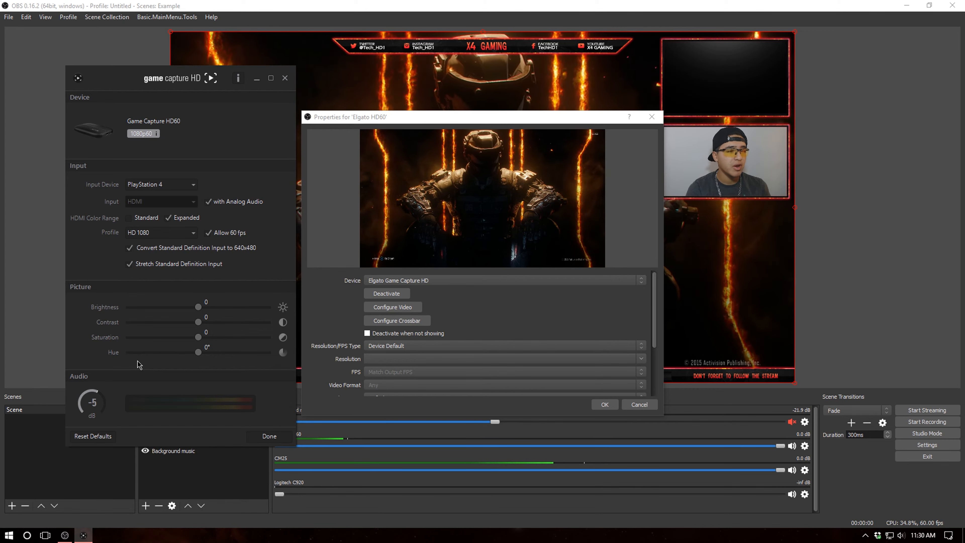
pyautogui.click(94, 418)
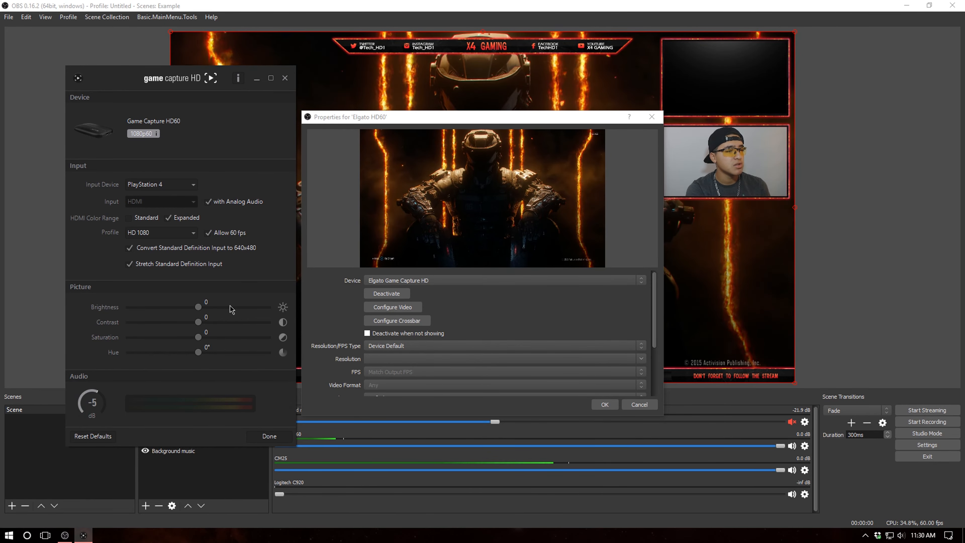
pyautogui.click(267, 440)
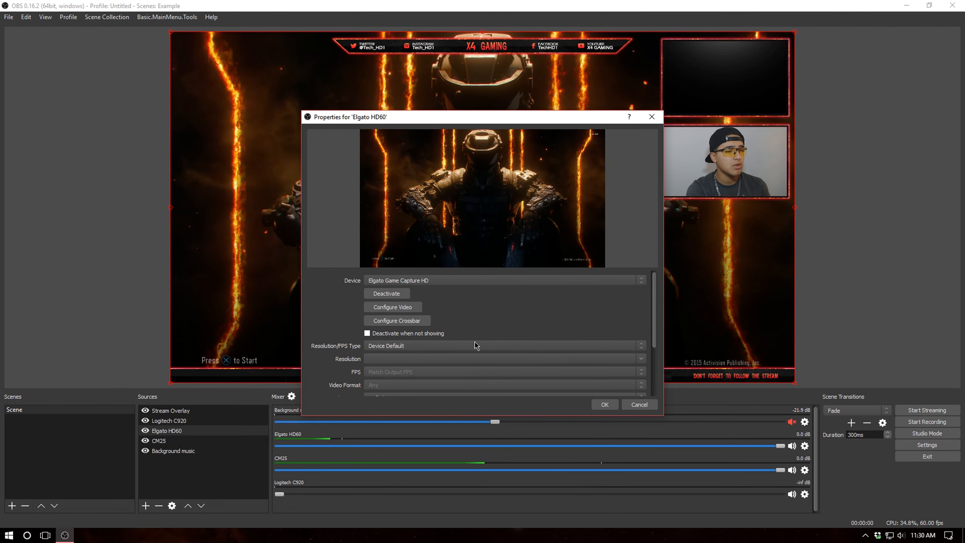
# Step: Set the Elgato HD60's YUV color range to Full and its YUV color space to 709
pyautogui.moveTo(656, 317); pyautogui.dragTo(656, 364)
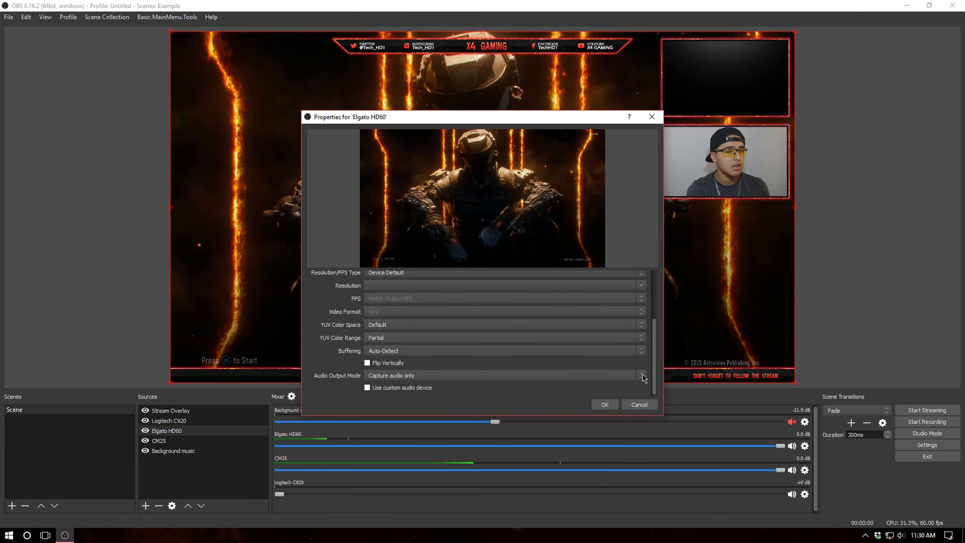
pyautogui.click(399, 337)
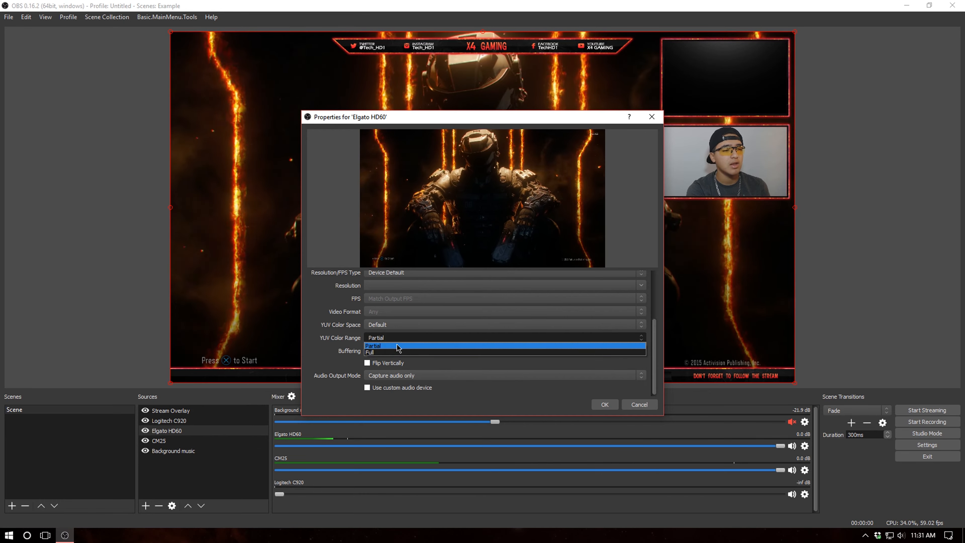
pyautogui.click(387, 352)
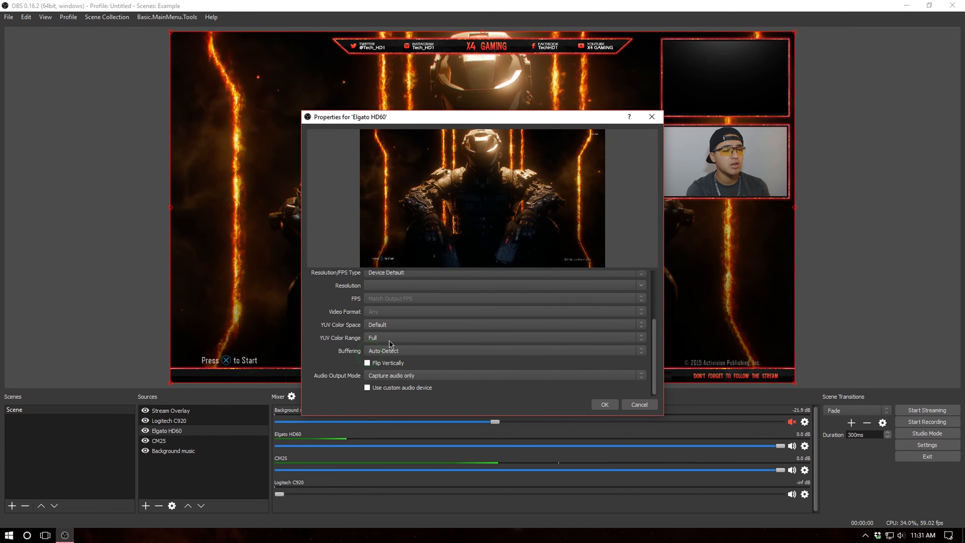
pyautogui.click(390, 326)
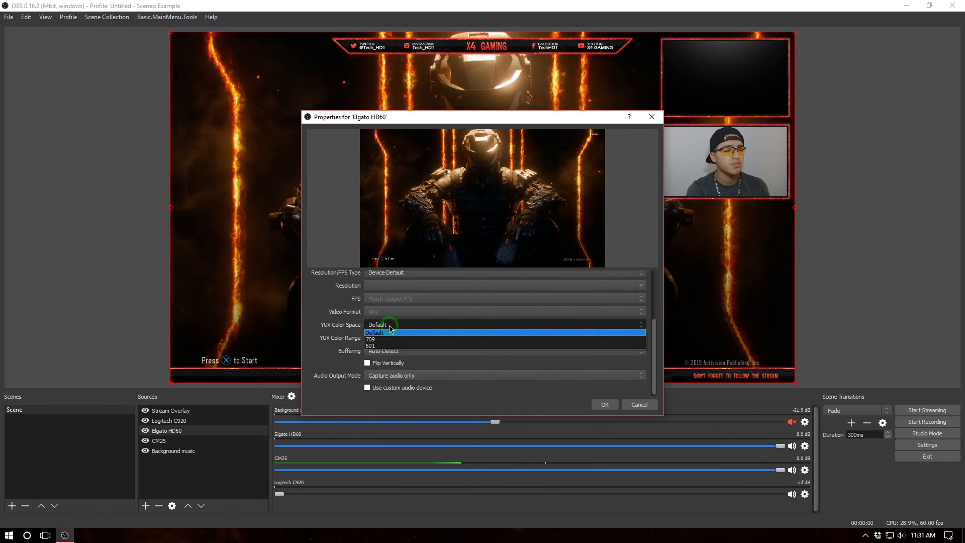
pyautogui.click(387, 342)
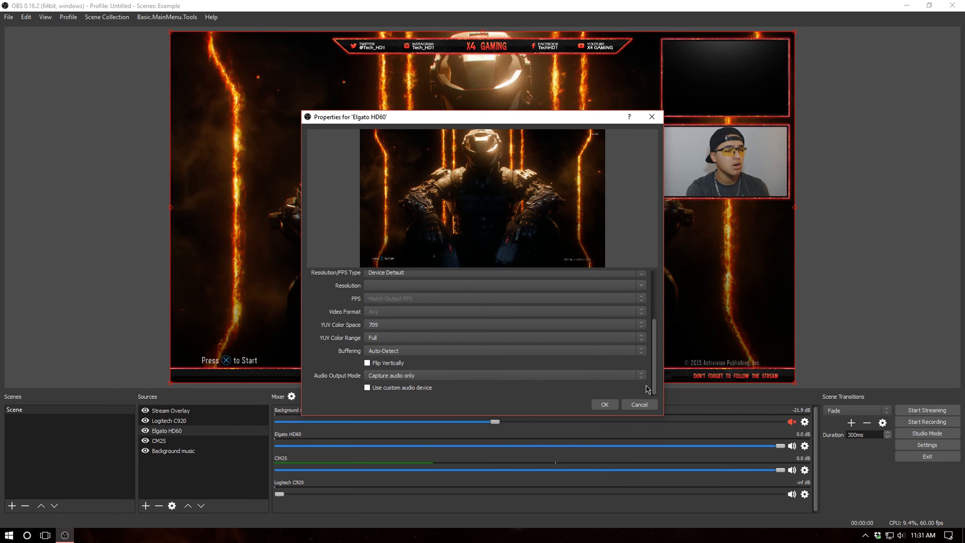
# Step: Keep Capture audio only as the Elgato HD60's audio output mode and accept the source properties
pyautogui.click(385, 375)
pyautogui.click(385, 376)
pyautogui.click(604, 404)
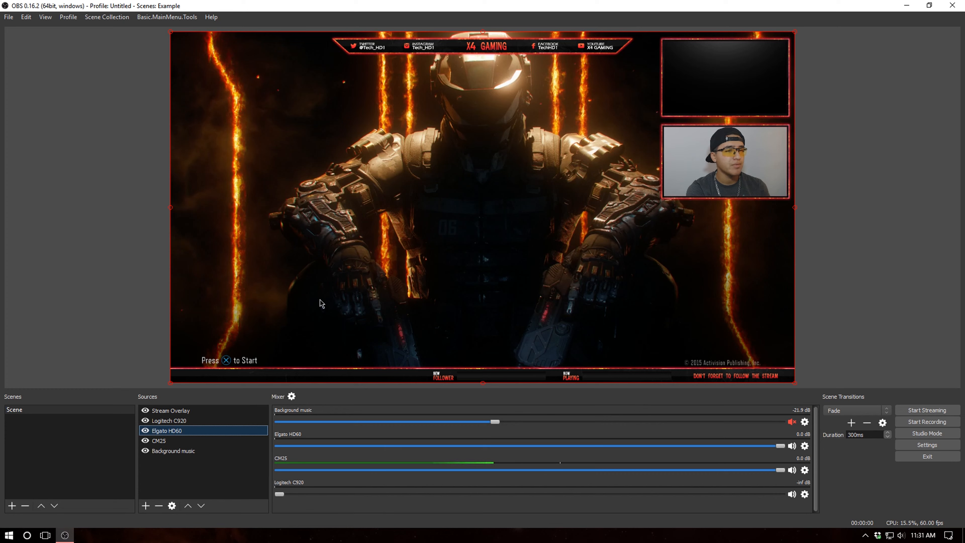
pyautogui.rightClick(204, 433)
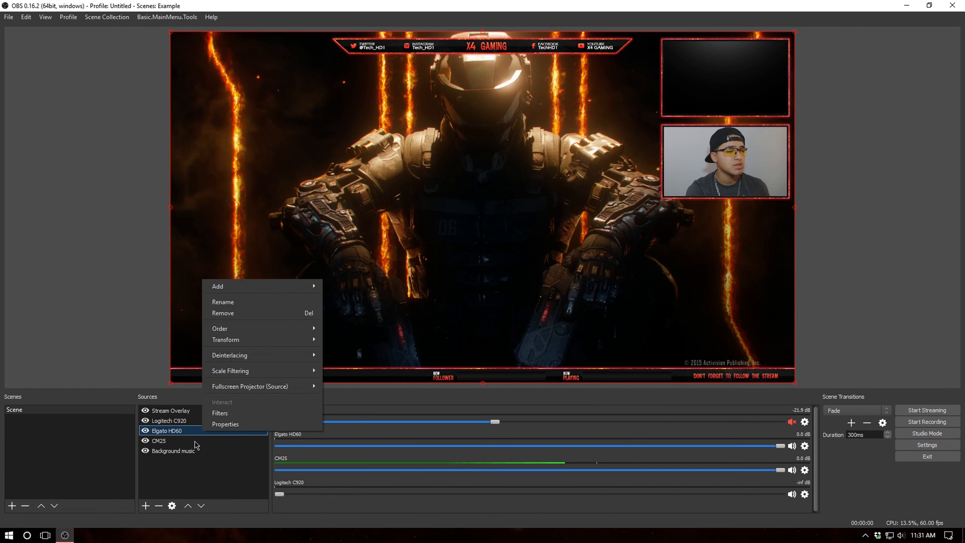
pyautogui.click(199, 471)
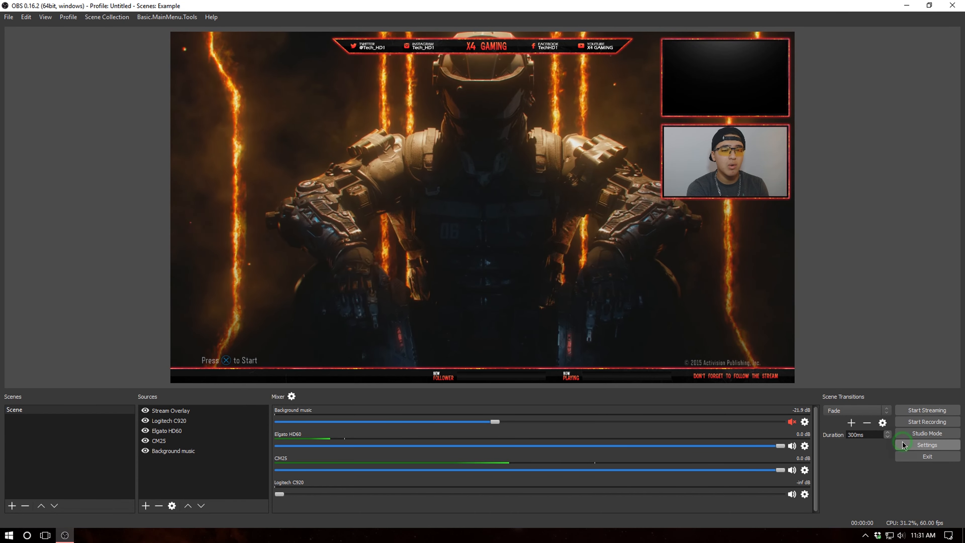
# Step: Look through the stream, output, audio, video and advanced settings, then close the settings
pyautogui.click(928, 445)
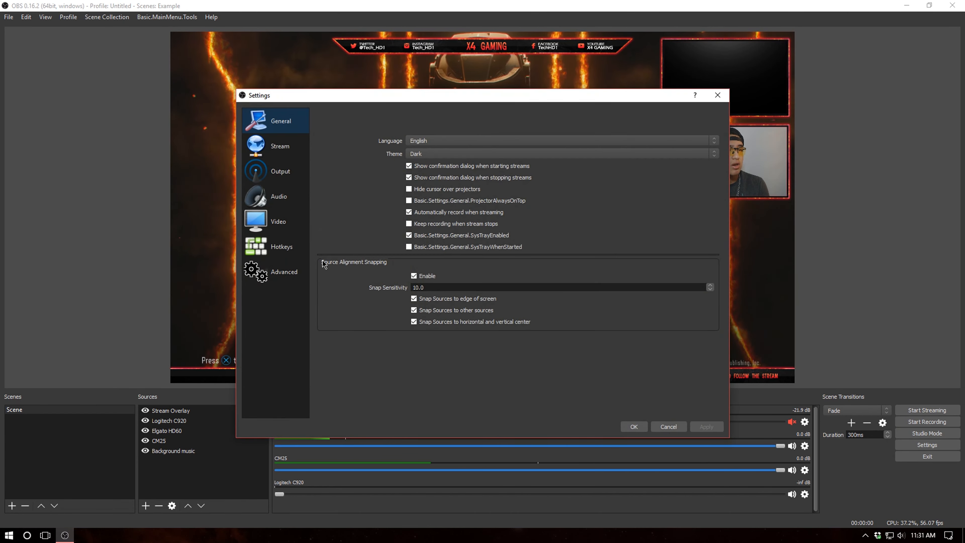
pyautogui.click(279, 147)
pyautogui.click(279, 172)
pyautogui.click(279, 197)
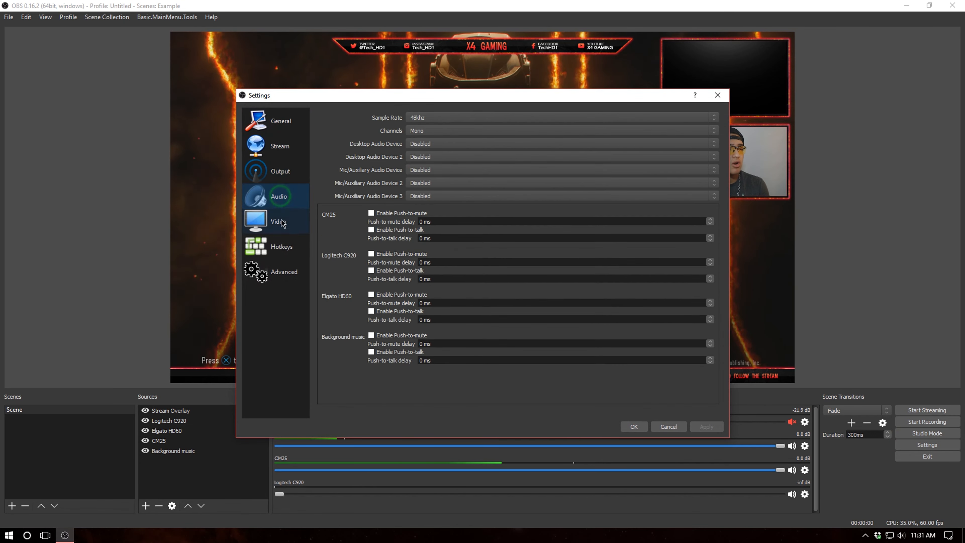
pyautogui.click(278, 221)
pyautogui.click(279, 271)
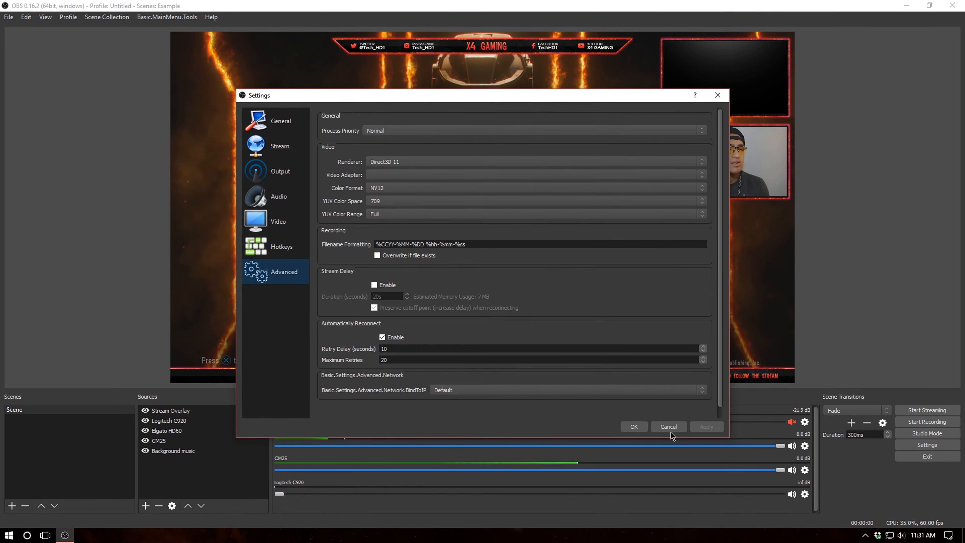
pyautogui.click(644, 428)
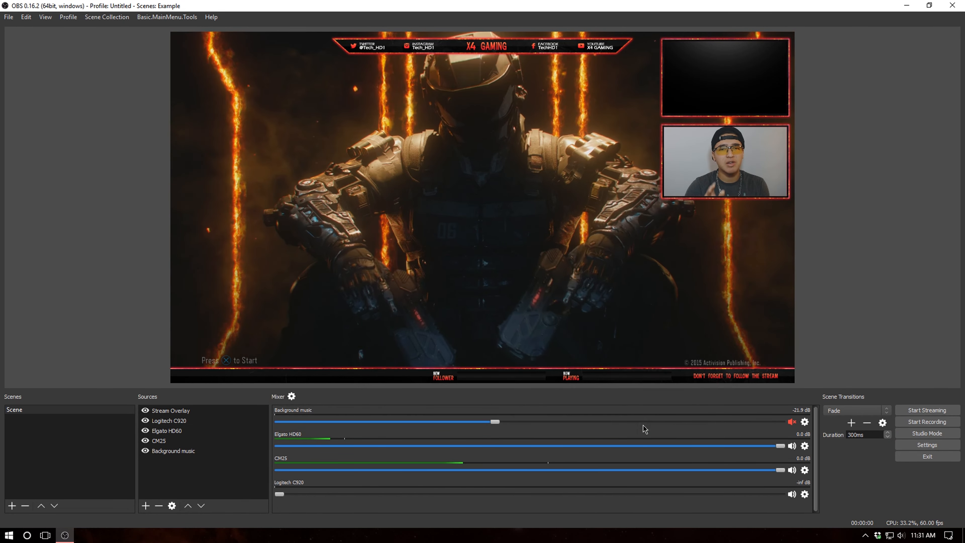